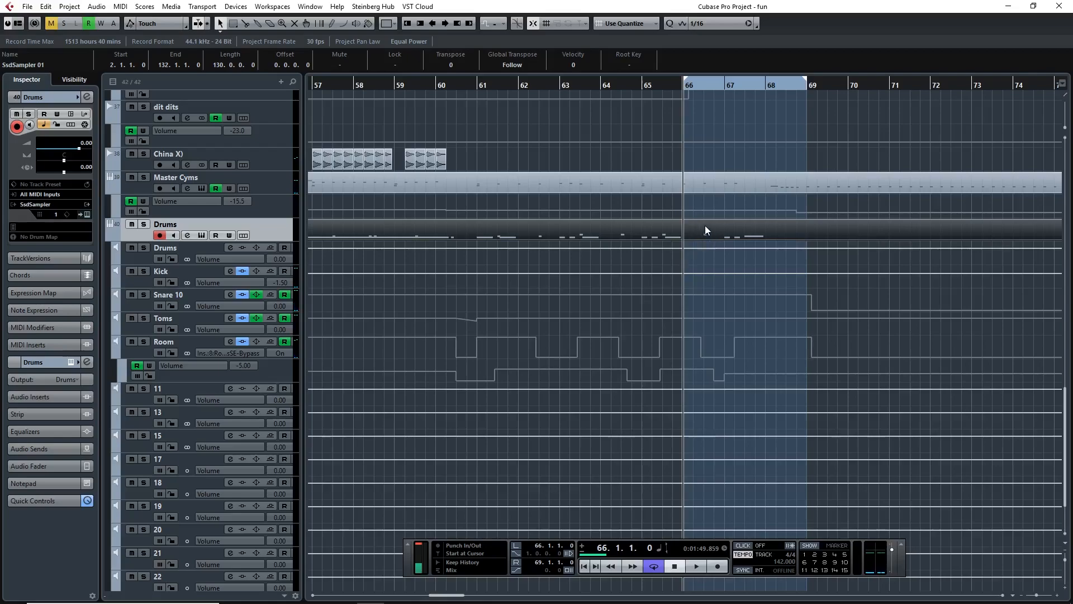
# Solo the Snare 10 and Room channels of the drum instrument.
pyautogui.click(850, 293)
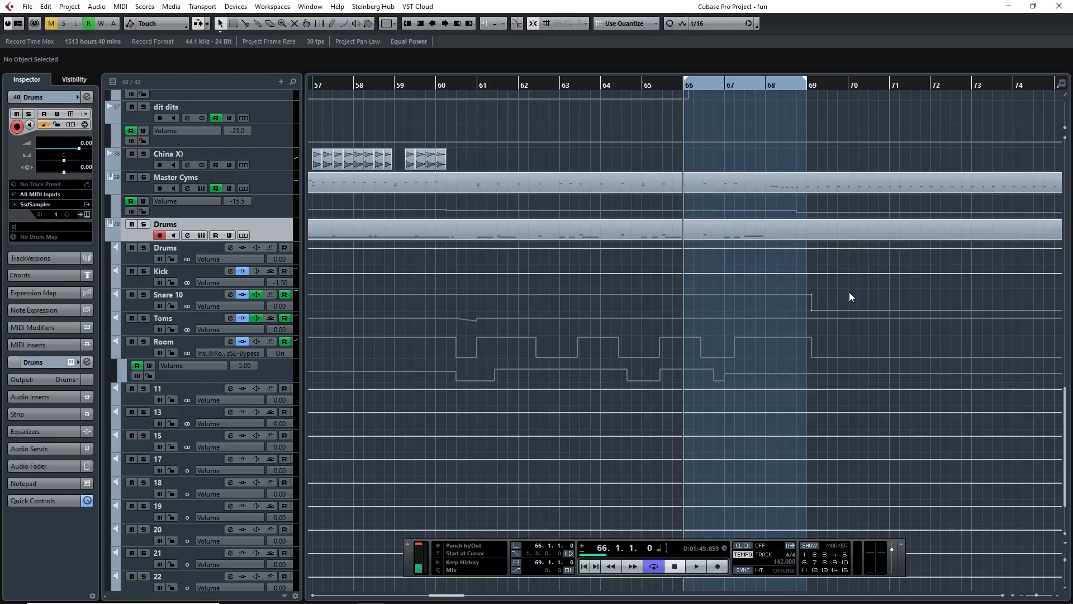
pyautogui.press('h')
pyautogui.press('h')
pyautogui.press('h')
pyautogui.press('h')
pyautogui.press('h')
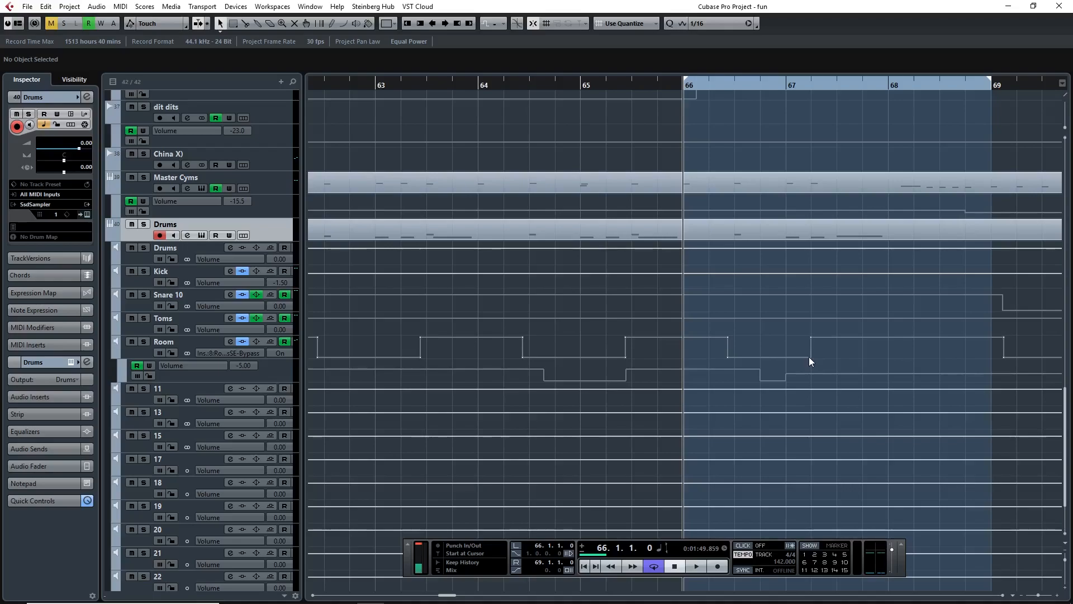
pyautogui.click(144, 295)
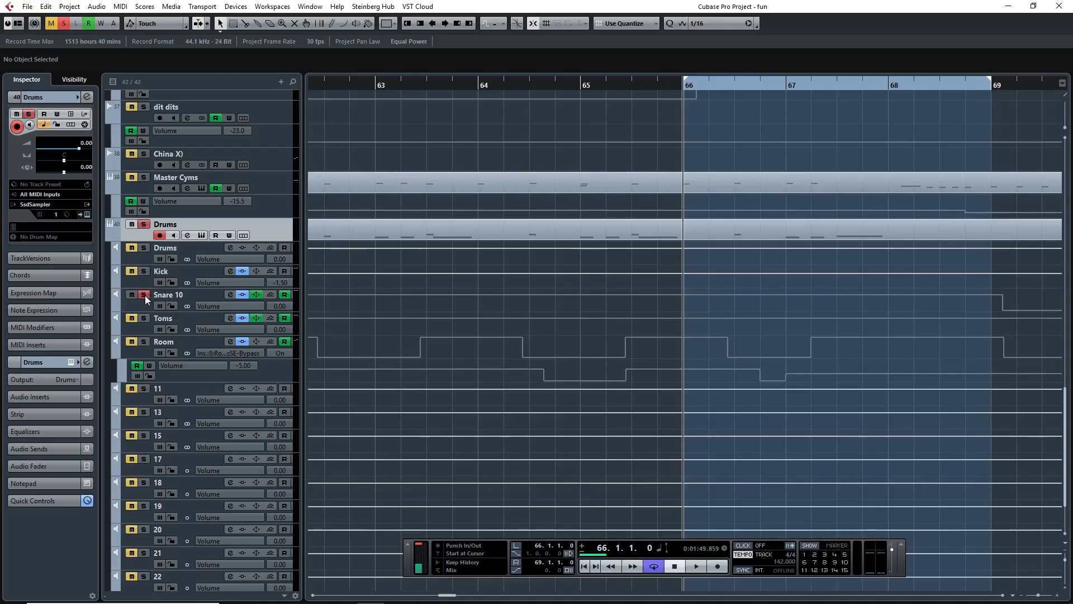
pyautogui.click(144, 342)
# Export the DrumsGrp channel as a Wave mixdown named Snare reverse, overwriting the existing file and importing the result as an audio track.
pyautogui.hotkey('ctrl', 'shift', 'e')
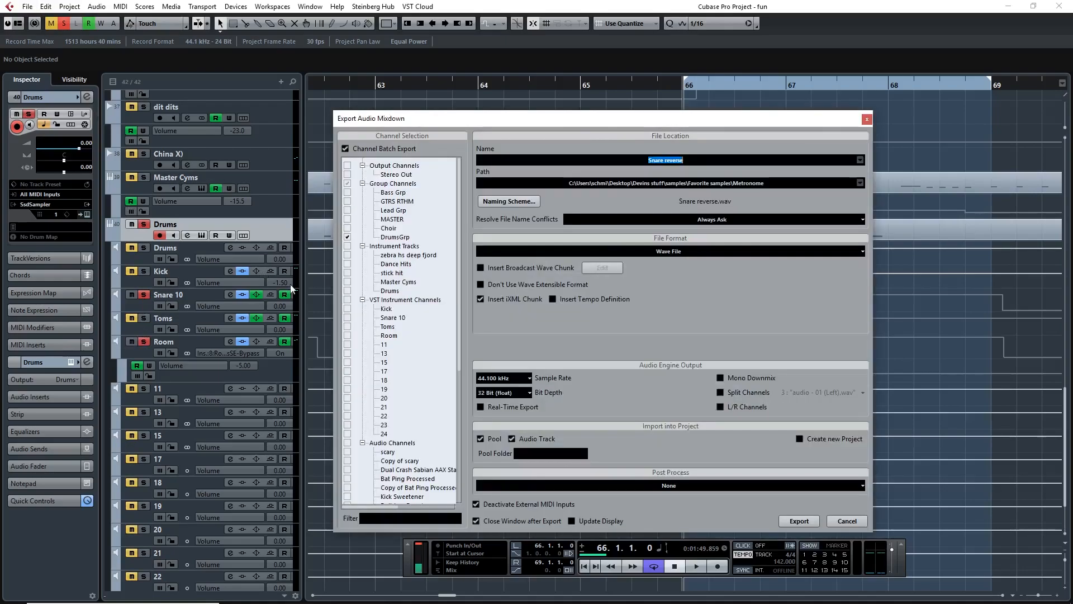
pyautogui.click(348, 237)
pyautogui.click(799, 521)
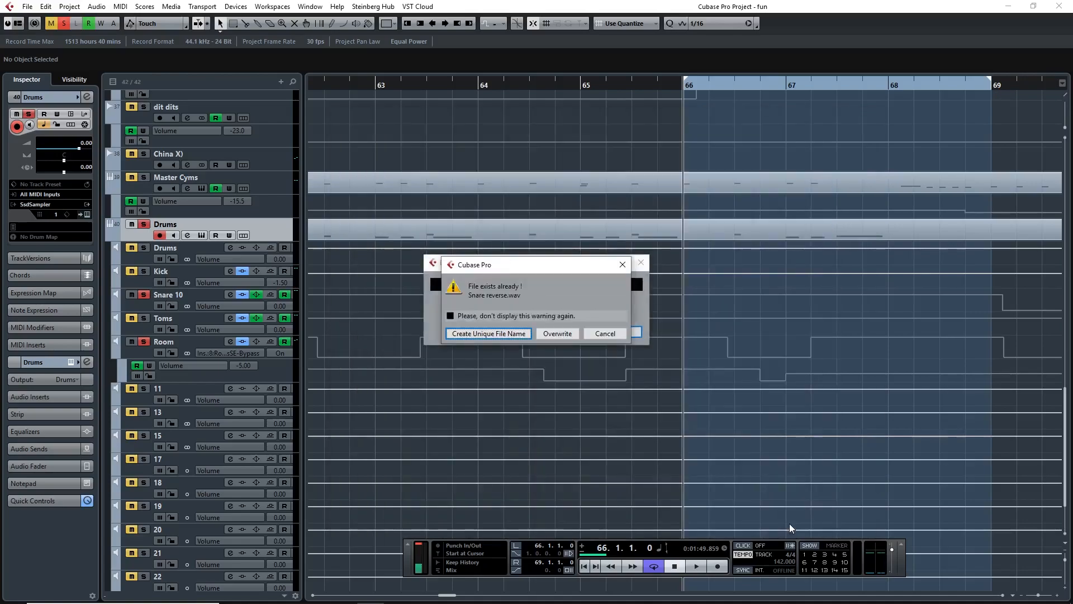
pyautogui.click(545, 334)
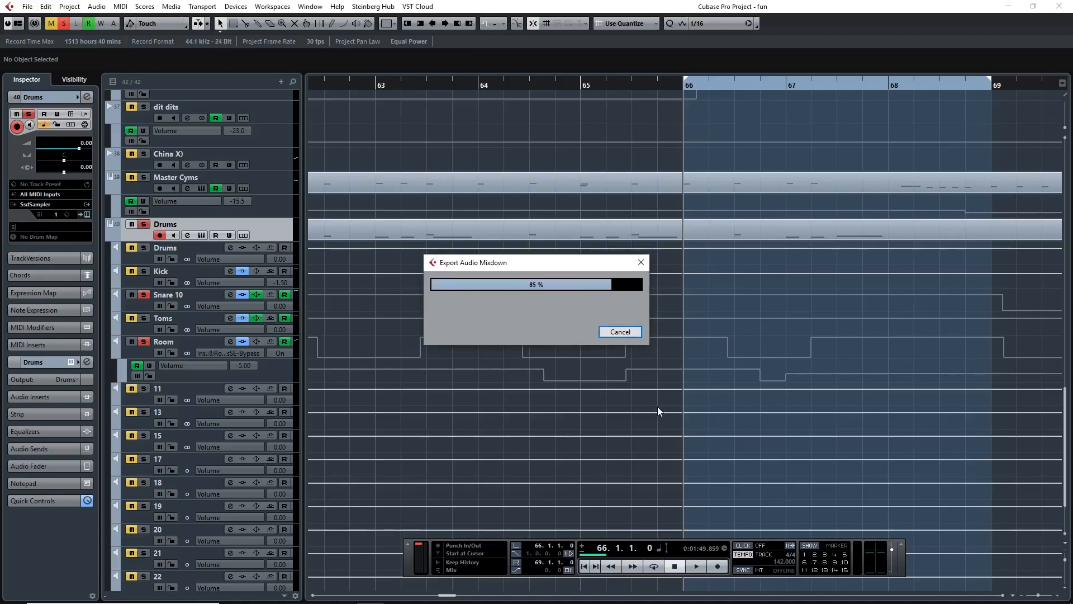
pyautogui.click(520, 328)
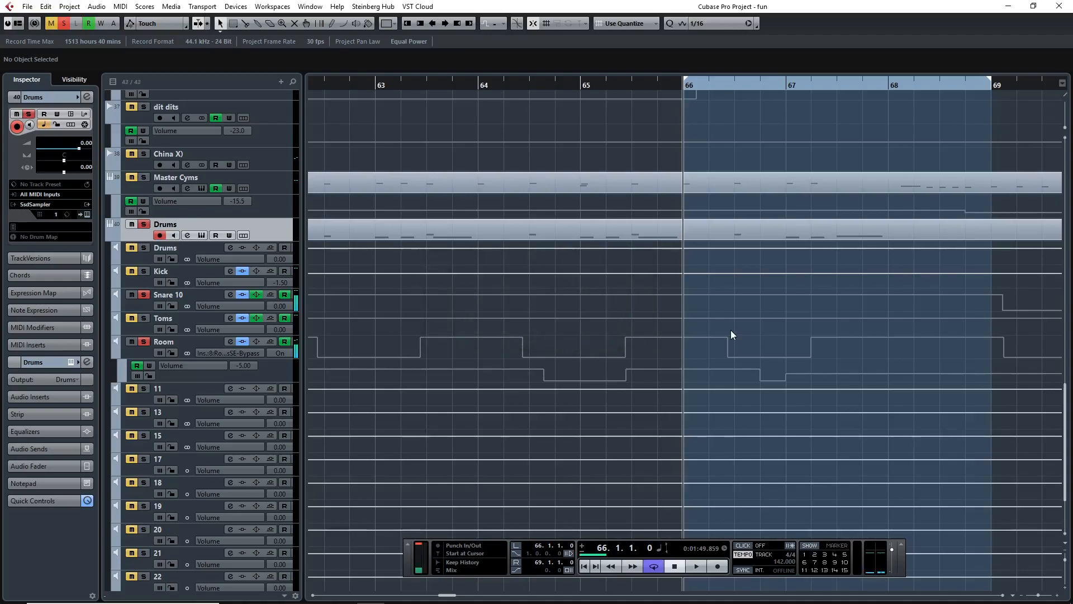
# Clear the drum solos and delete the snare note in the middle of bar 66 from the Drums MIDI part.
pyautogui.click(146, 226)
pyautogui.doubleClick(732, 231)
pyautogui.moveTo(649, 363); pyautogui.dragTo(648, 363)
pyautogui.press('Delete')
pyautogui.click(1018, 150)
# Move the Snare reverse-01 track directly above the Drums instrument track and route its output to the MASTER group.
pyautogui.scroll(-5, 1066, 434)
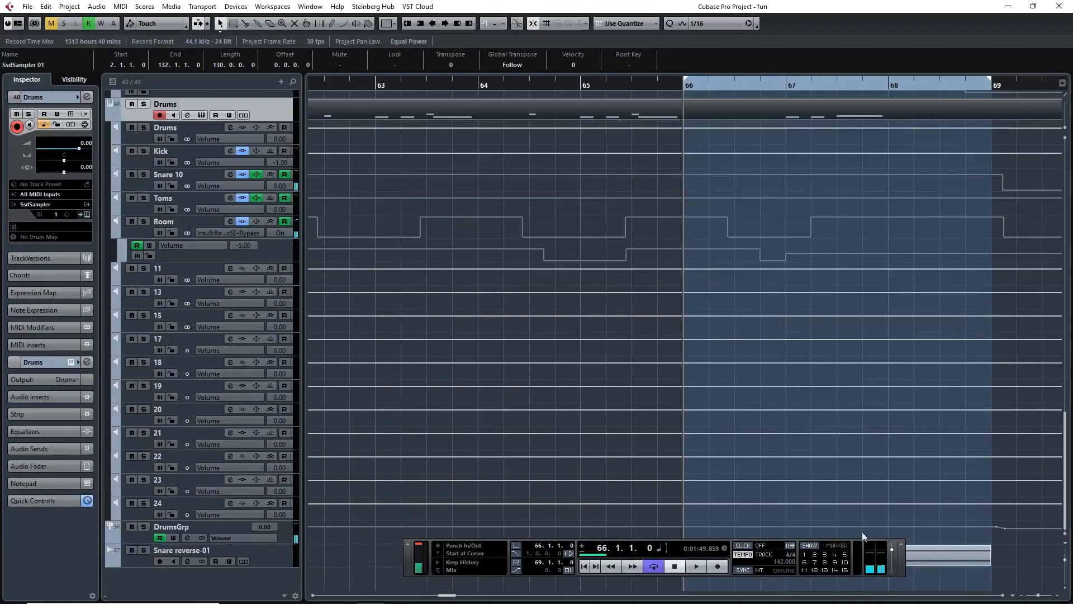
pyautogui.moveTo(159, 561); pyautogui.dragTo(186, 256)
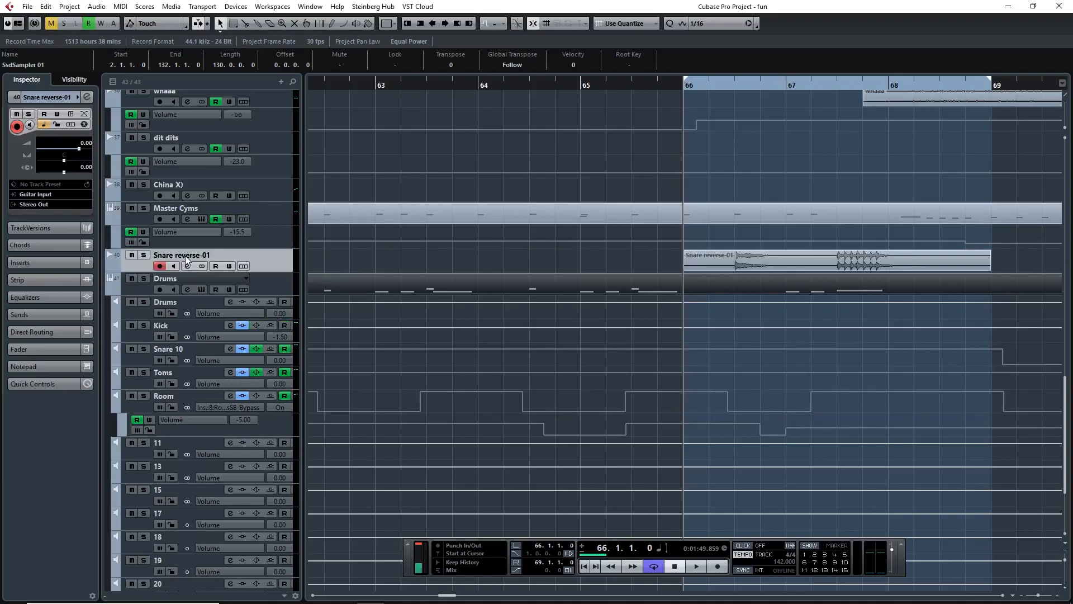
pyautogui.click(41, 205)
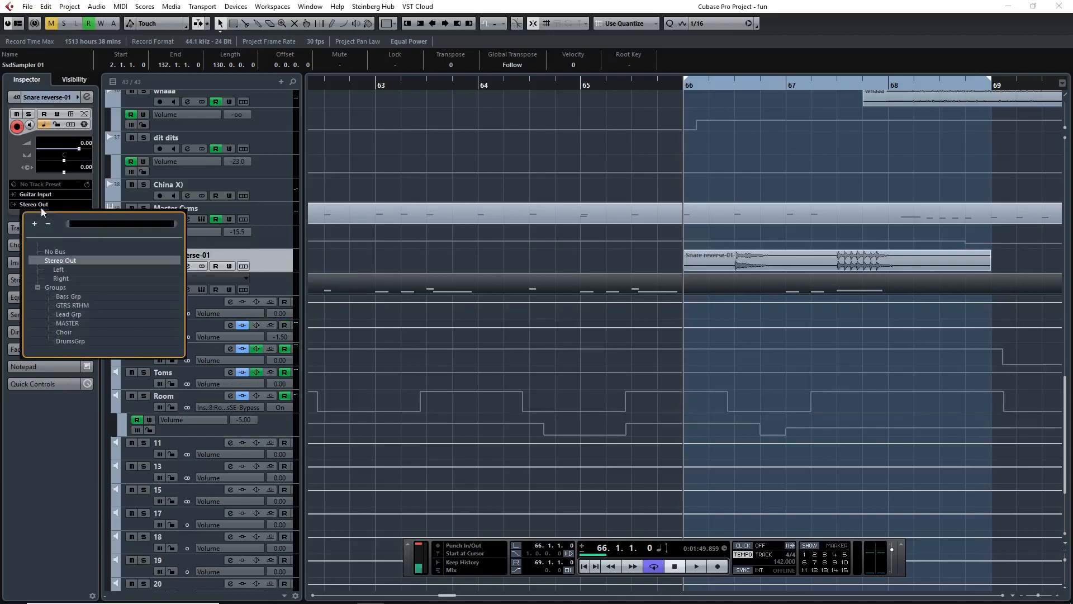
pyautogui.click(70, 323)
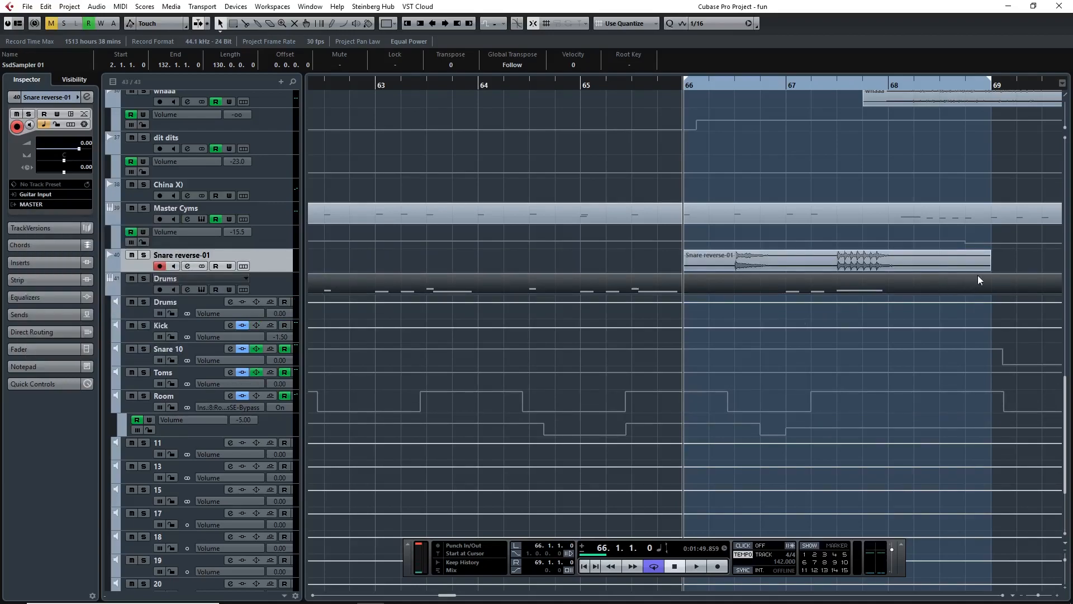
# Trim the Snare reverse-01 event to the first snare hit, from 66.2.4 to 67.3.1, and play back the result.
pyautogui.moveTo(990, 270); pyautogui.dragTo(837, 272)
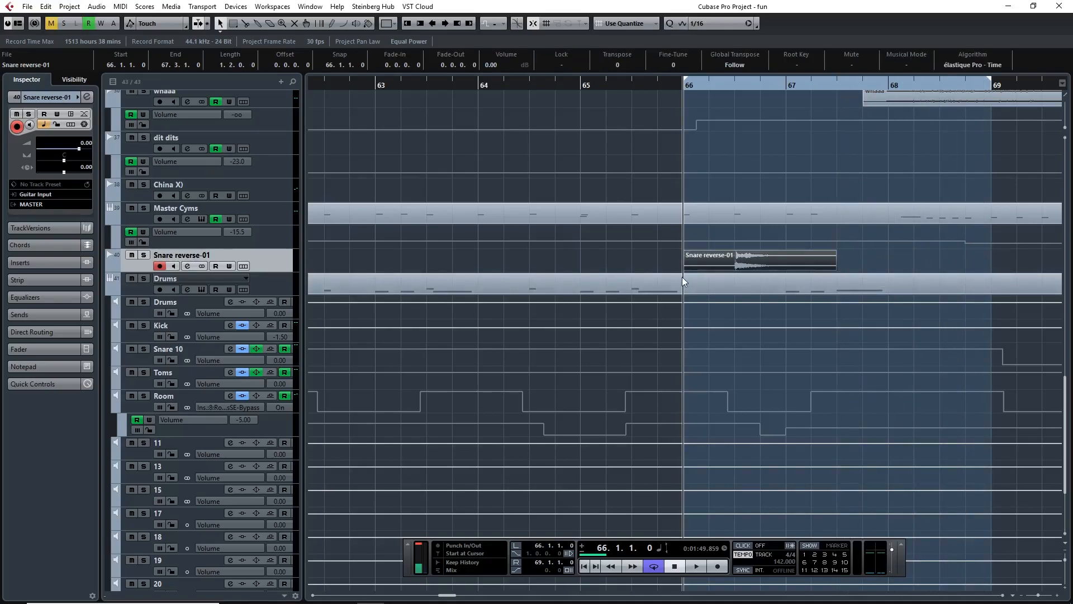
pyautogui.moveTo(685, 269); pyautogui.dragTo(728, 270)
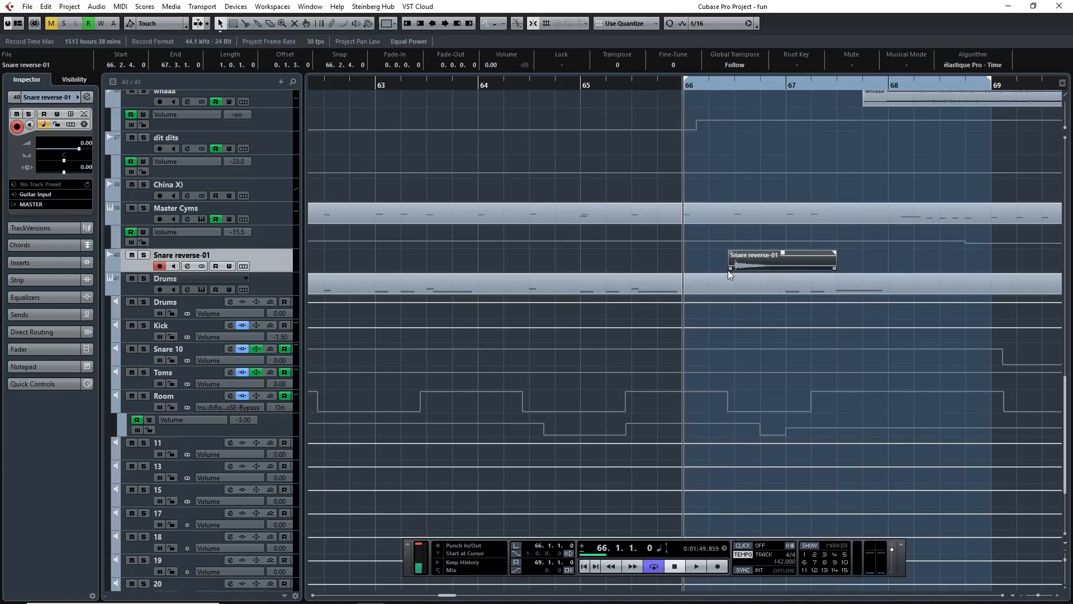
pyautogui.press('space')
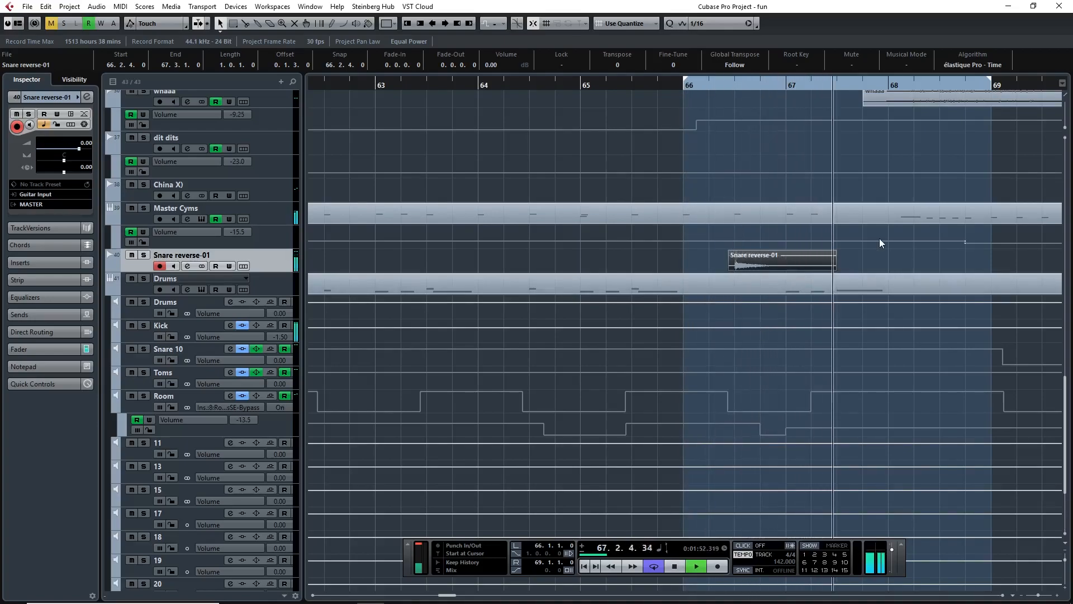
pyautogui.press('space')
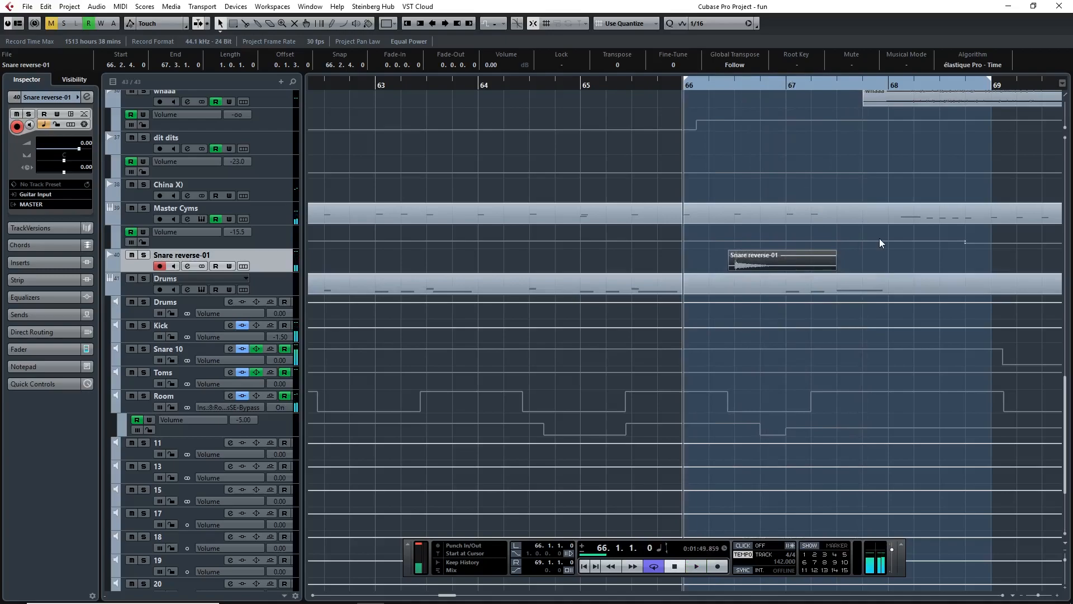
# Add Steinberg's Distortion as the first insert effect on the Snare reverse-01 track.
pyautogui.press('h')
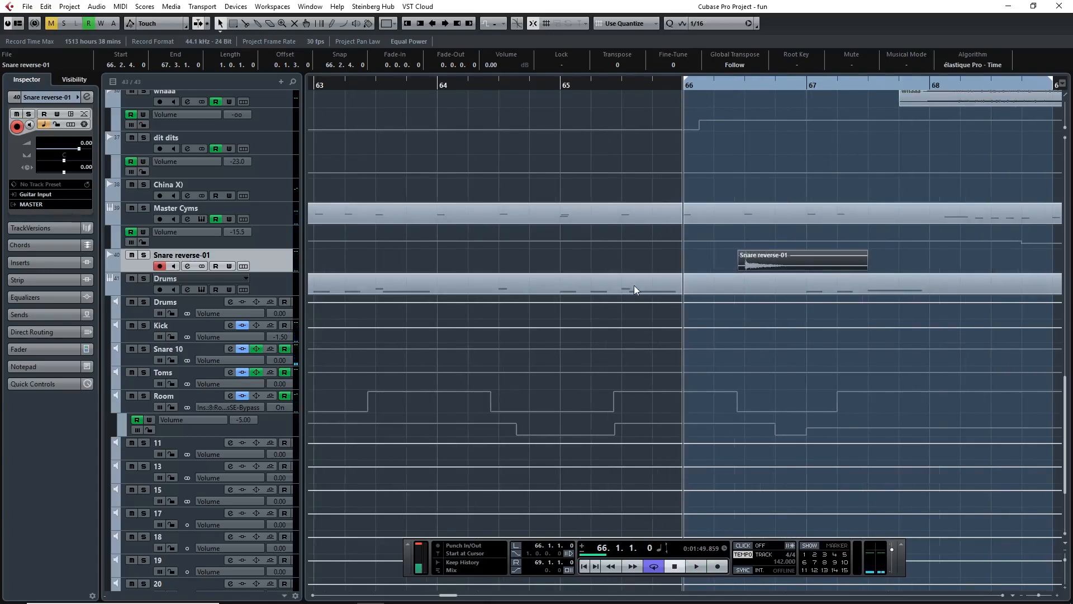
pyautogui.click(38, 264)
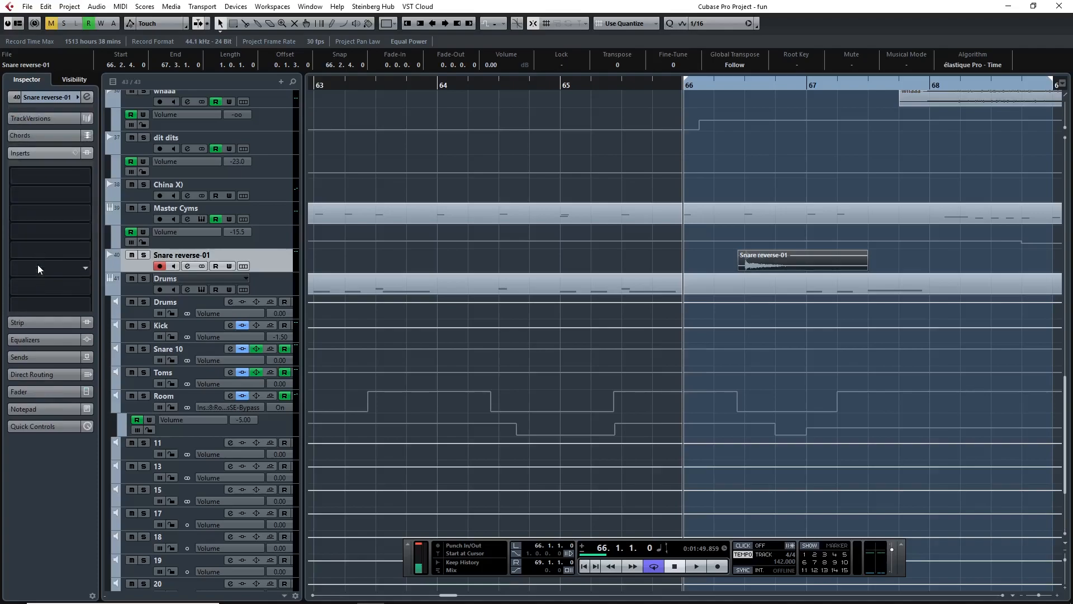
pyautogui.click(35, 173)
pyautogui.write('dis')
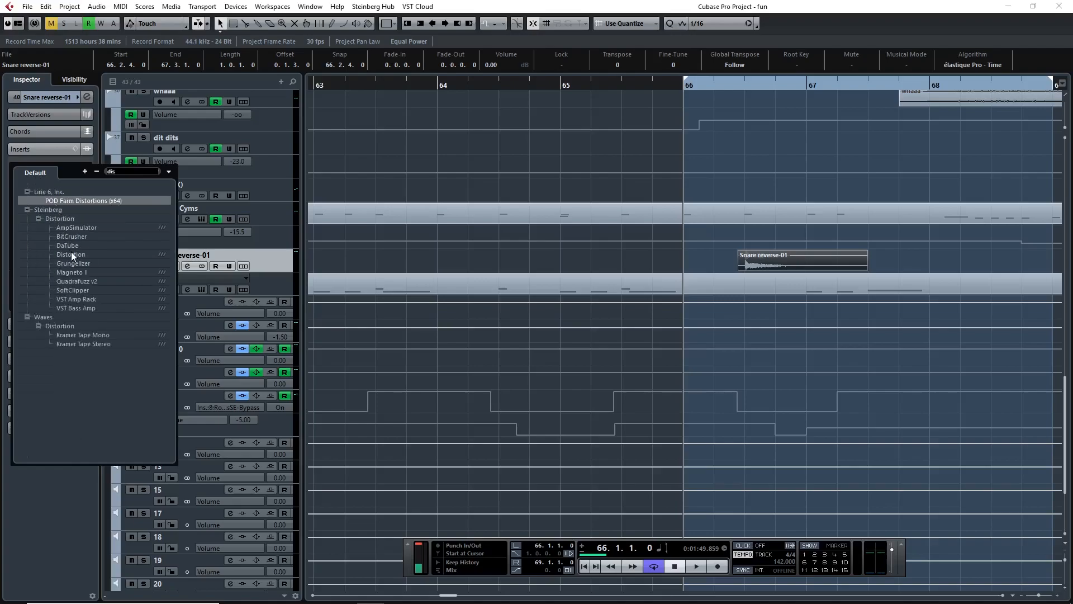
pyautogui.click(71, 254)
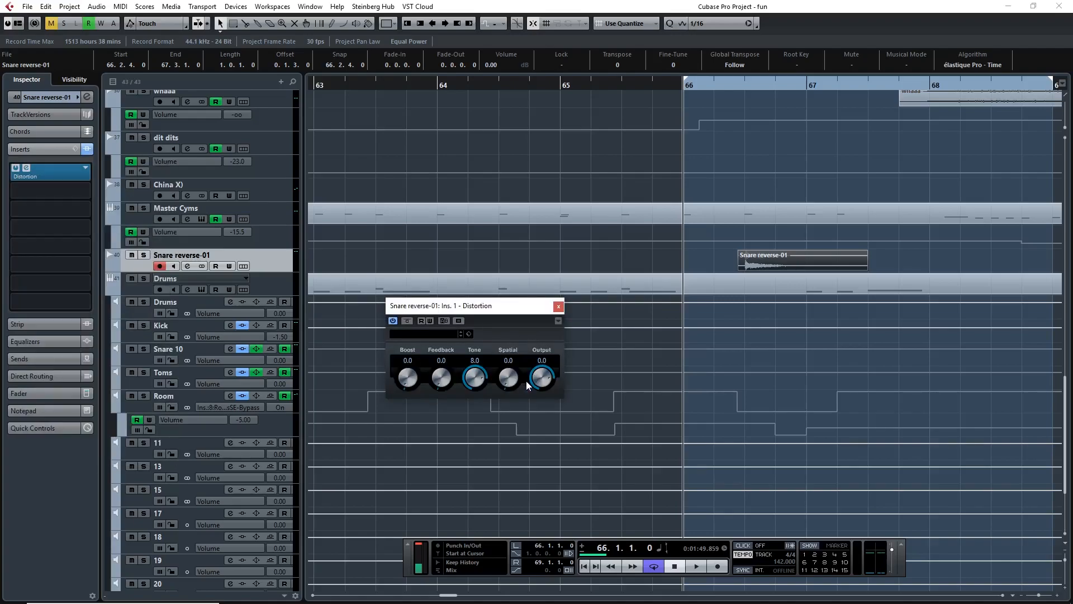
# Loop bars 66 to 68 and, during playback, set the Distortion effect's Boost to 0.1 and Tone to 9.7.
pyautogui.keyDown('alt'); pyautogui.click(930, 84); pyautogui.keyUp('alt')
pyautogui.press('space')
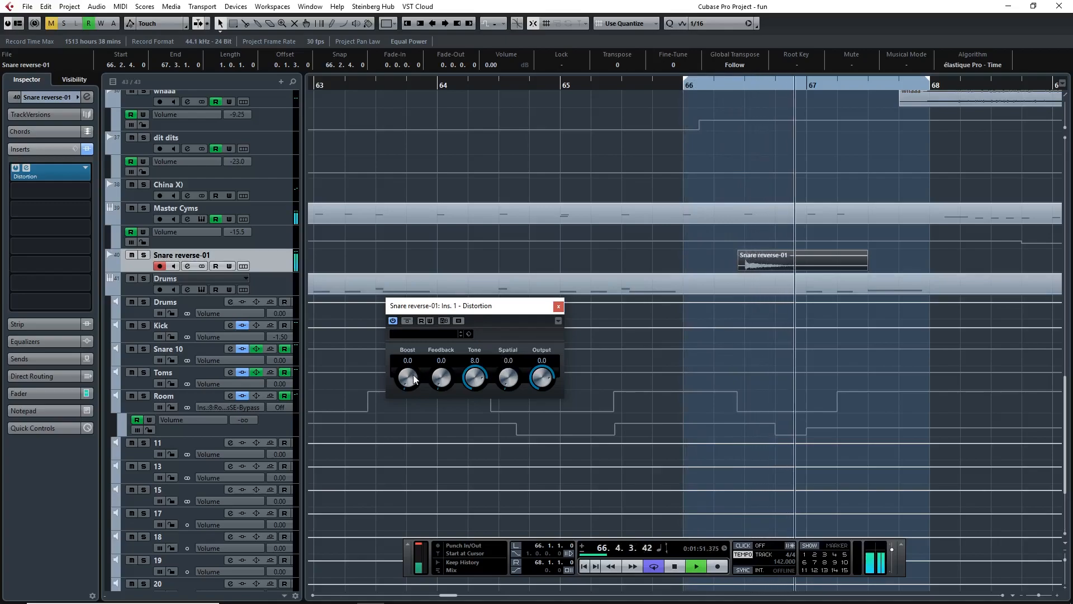
pyautogui.moveTo(412, 370)
pyautogui.mouseDown()
pyautogui.moveTo(411, 354)
pyautogui.moveTo(414, 374)
pyautogui.mouseUp()
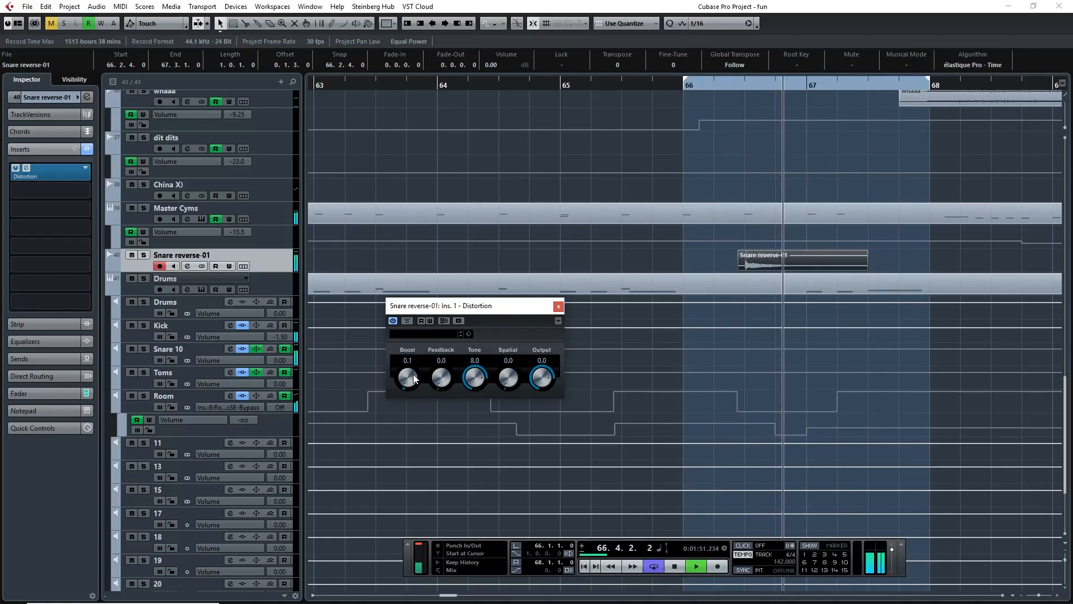
pyautogui.moveTo(481, 373); pyautogui.dragTo(479, 357)
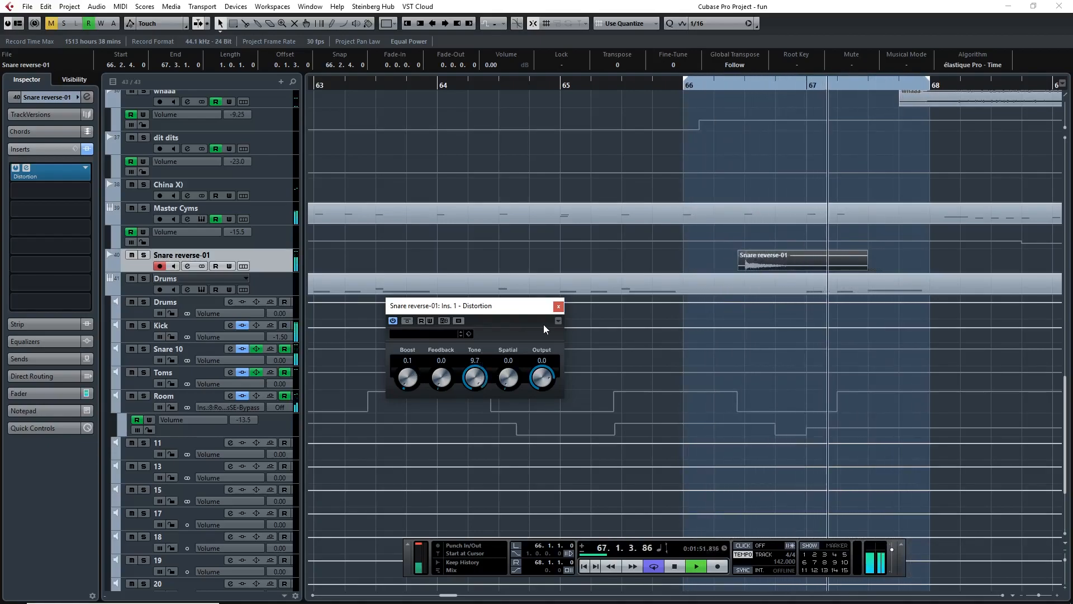
pyautogui.press('space')
pyautogui.click(558, 307)
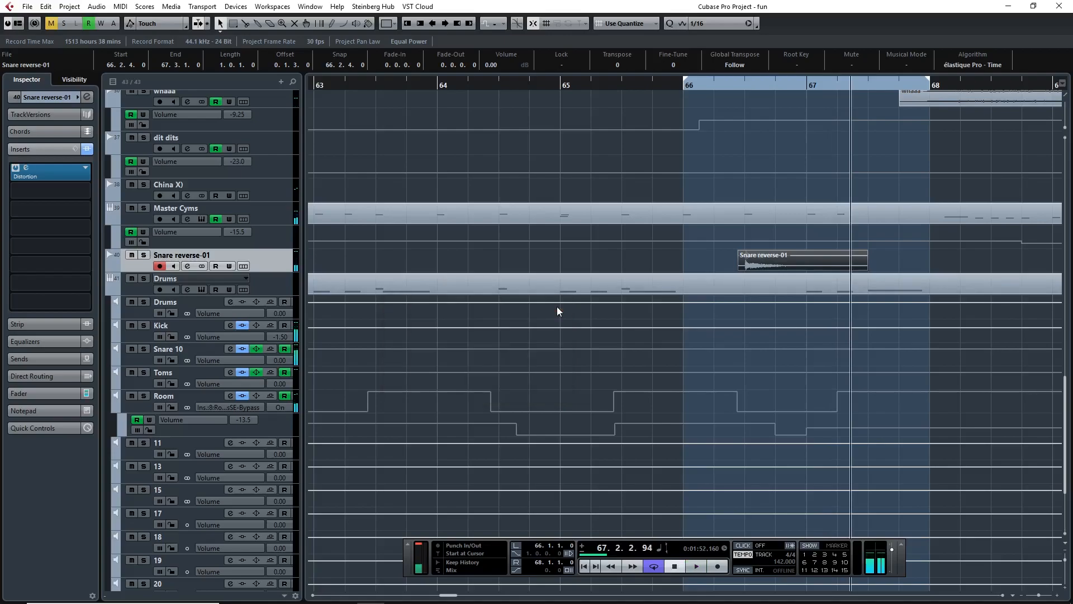
pyautogui.press('KP_1')
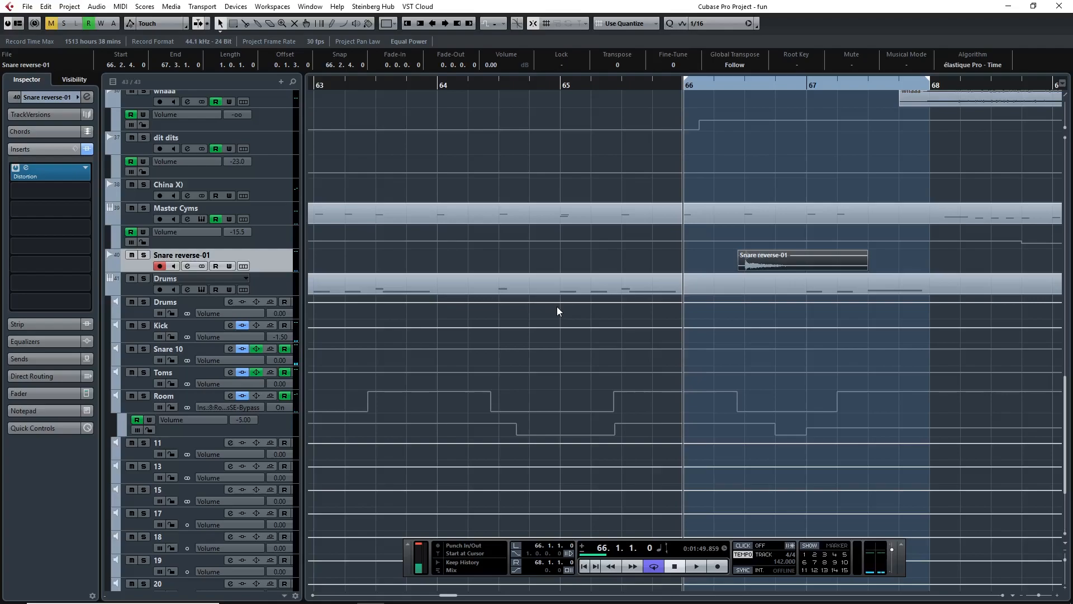
# Add RoomWorks SE as the second insert effect on the Snare reverse-01 track and audition it with its default settings.
pyautogui.click(36, 192)
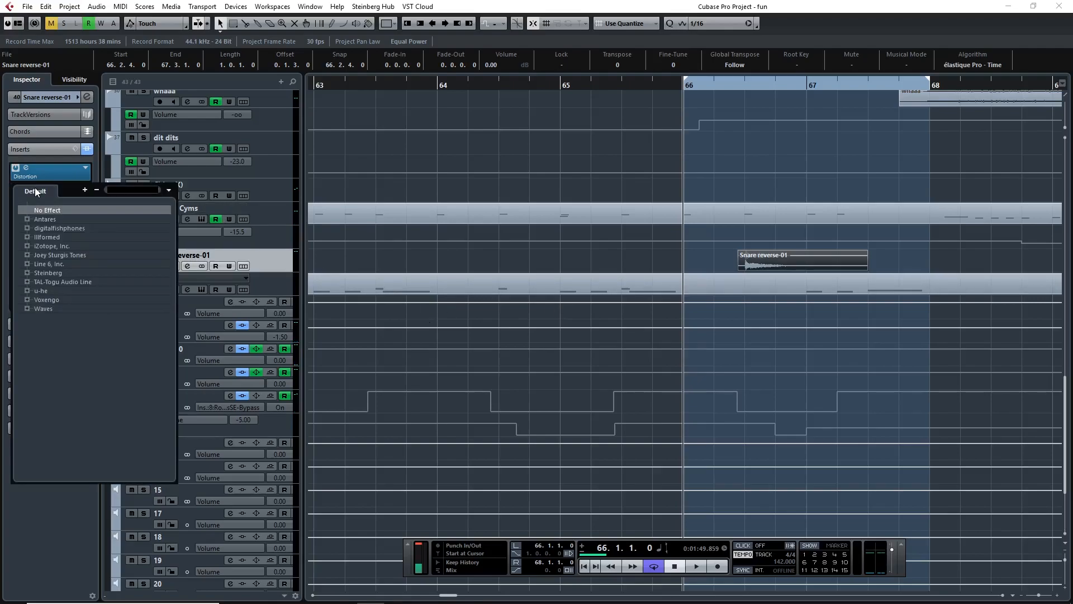
pyautogui.write('rev')
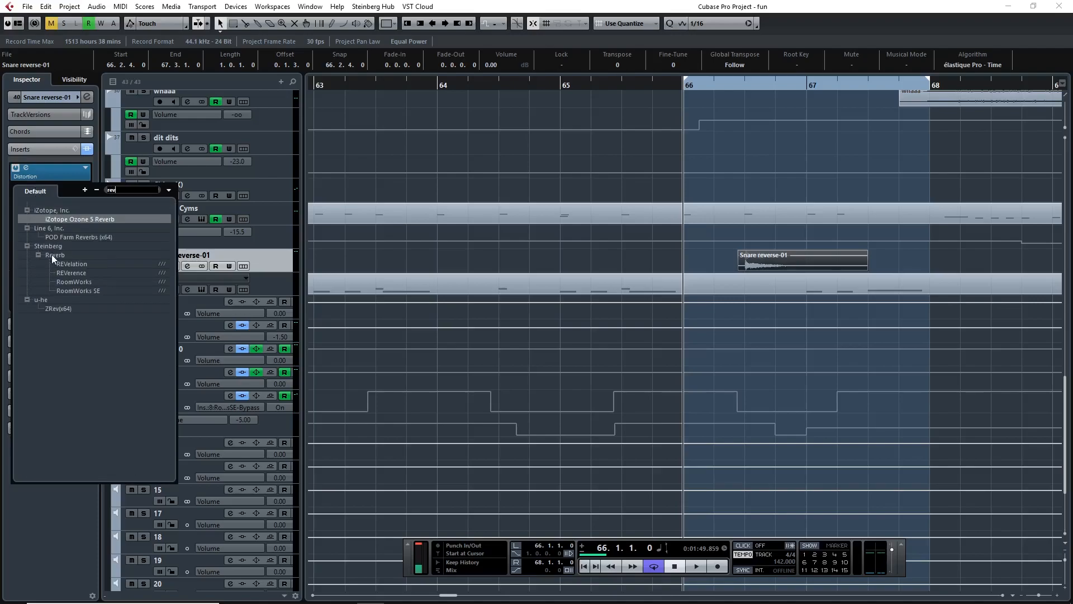
pyautogui.click(73, 290)
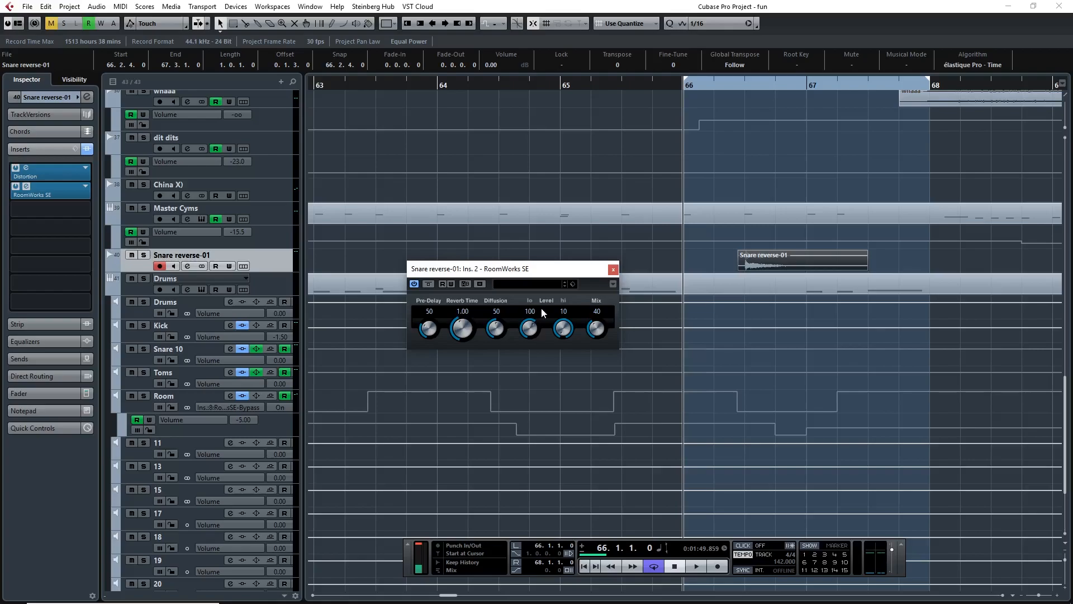
pyautogui.press('space')
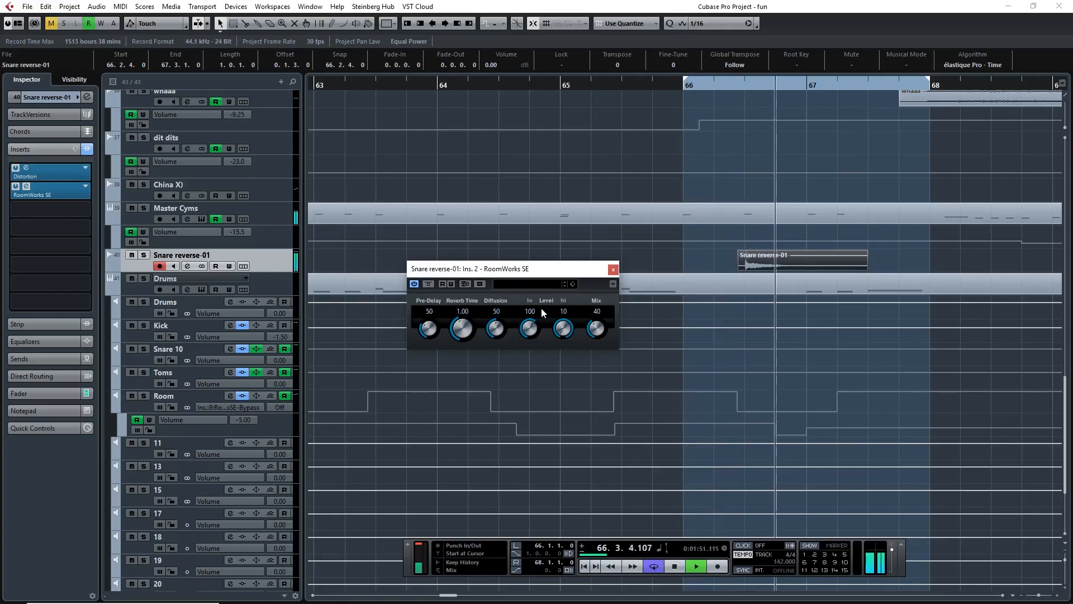
pyautogui.press('space')
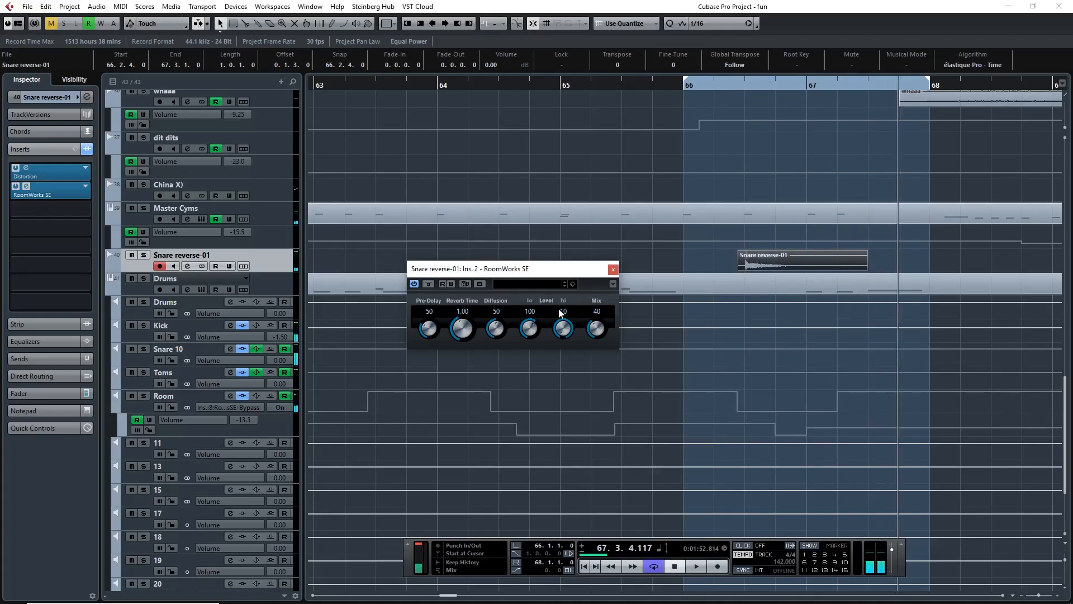
pyautogui.press('KP_1')
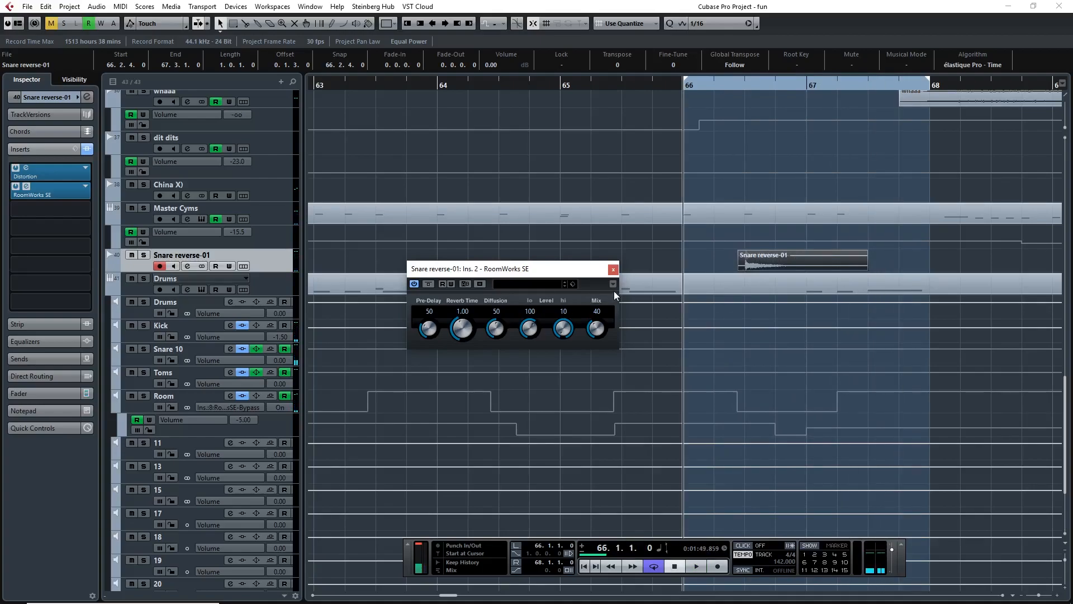
pyautogui.click(613, 269)
# Raise the Snare reverse-01 track's volume to 3.00 and audition the loop.
pyautogui.click(52, 99)
pyautogui.scroll(3, 87, 145)
pyautogui.press('space')
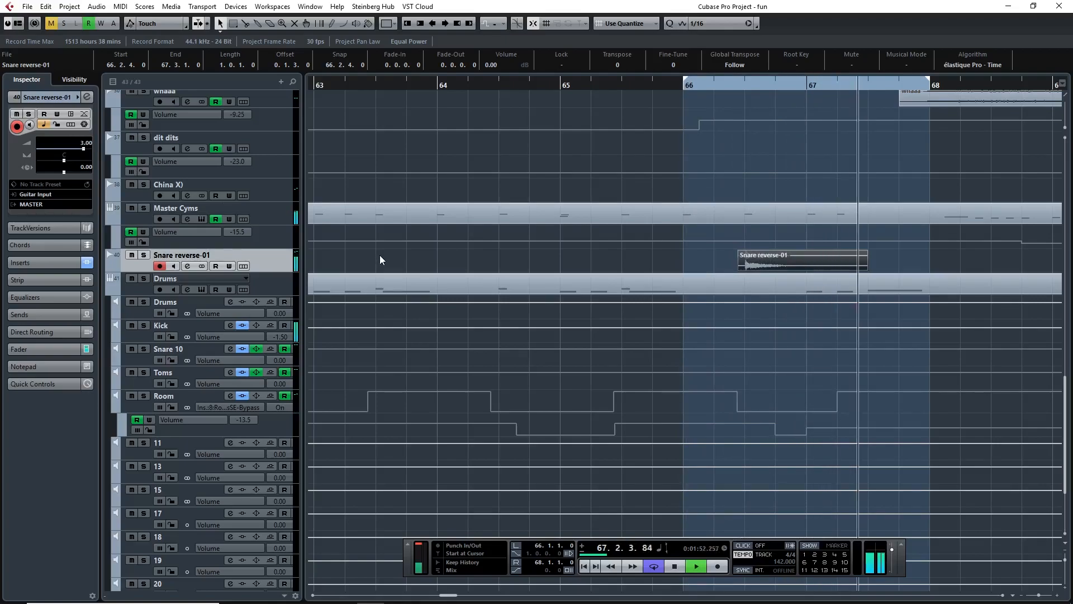
pyautogui.press('space')
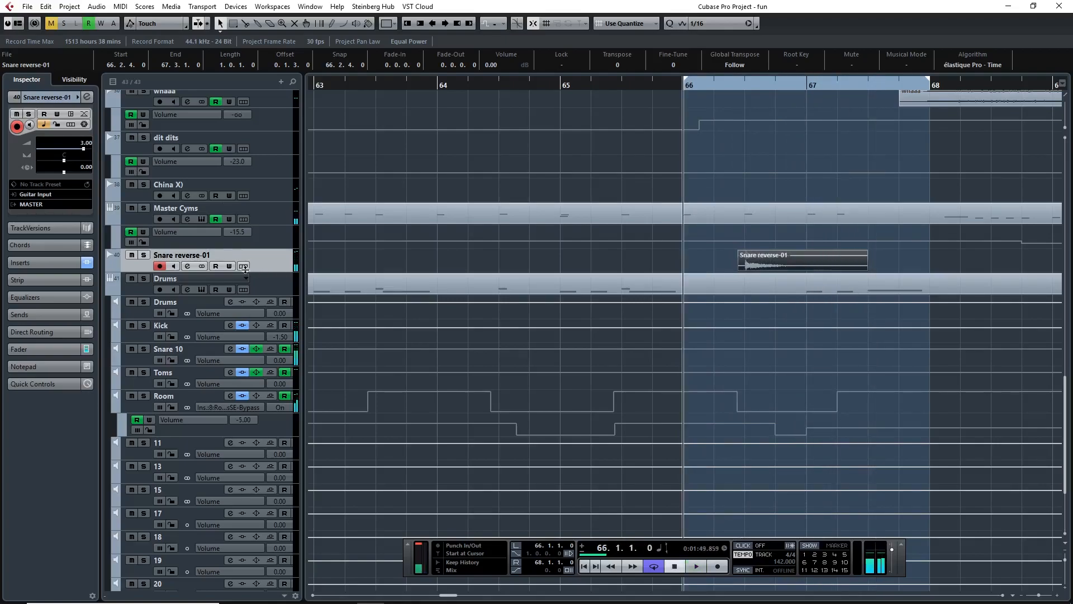
# Duplicate the Snare reverse-01 track together with its audio event.
pyautogui.rightClick(143, 267)
pyautogui.click(159, 307)
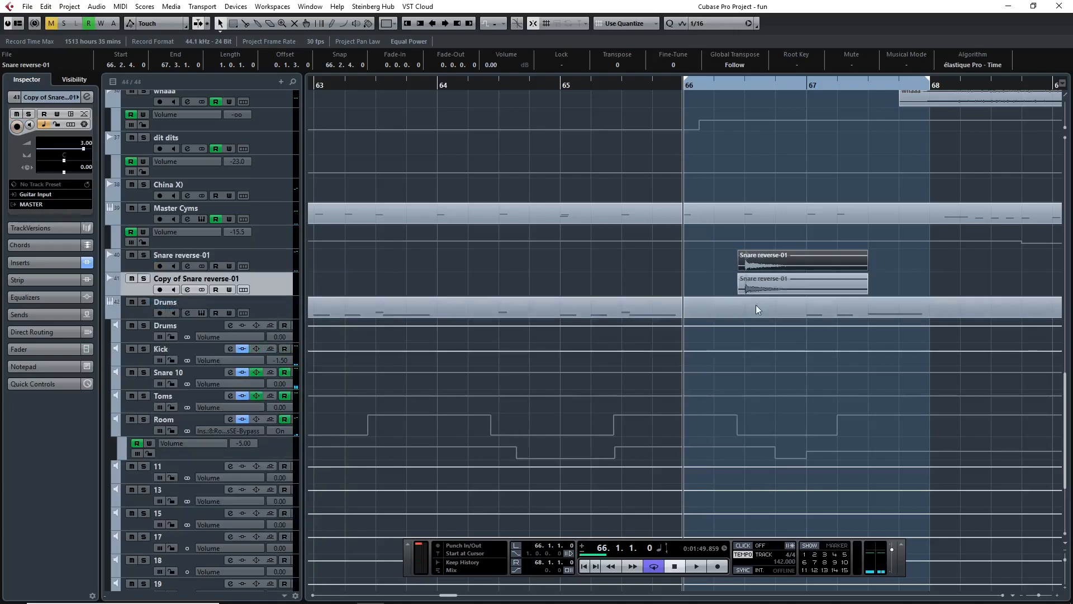
# Reverse the audio event on the Copy of Snare reverse-01 track and move it to start at 65.3.1.0.
pyautogui.click(800, 283)
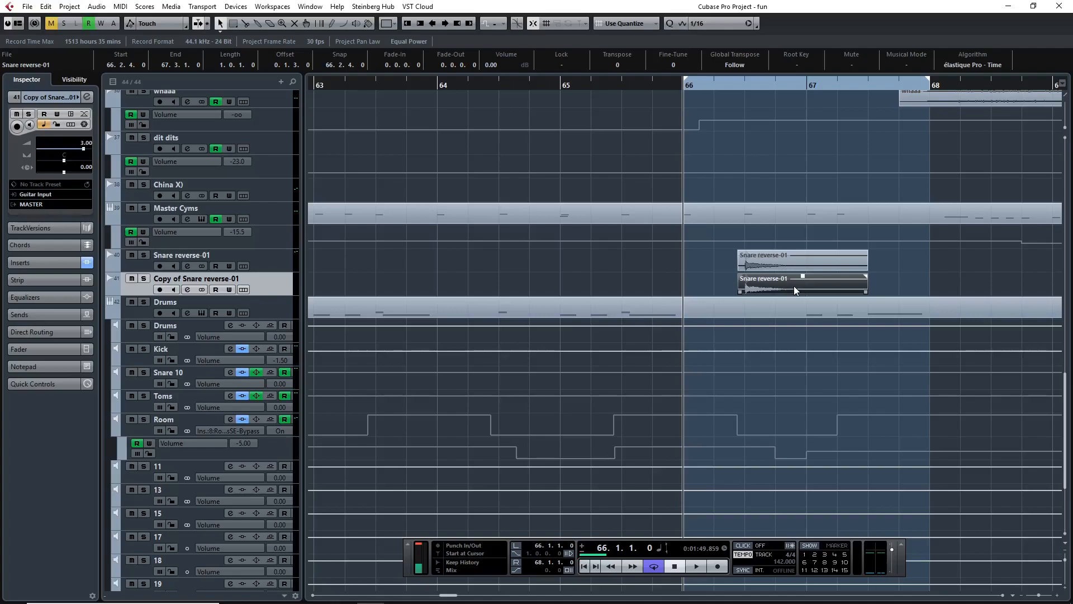
pyautogui.rightClick(776, 284)
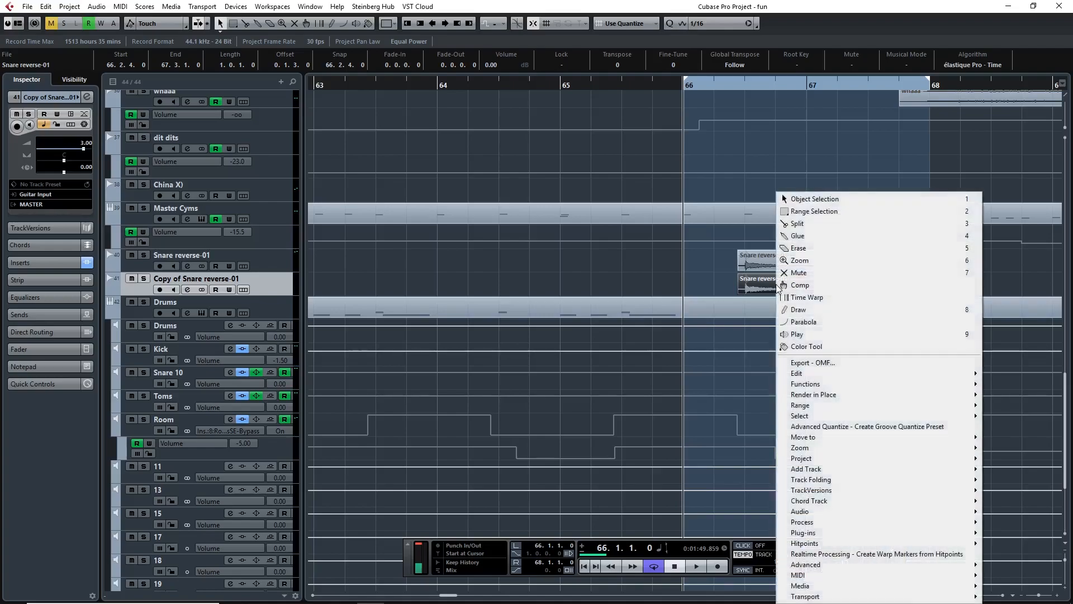
pyautogui.moveTo(880, 529)
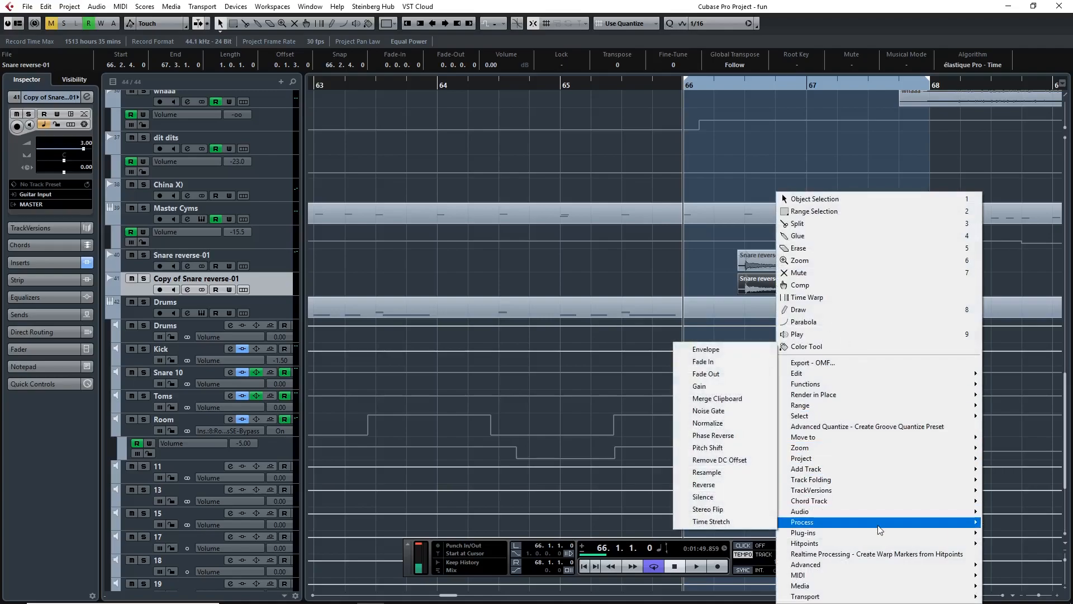
pyautogui.click(741, 486)
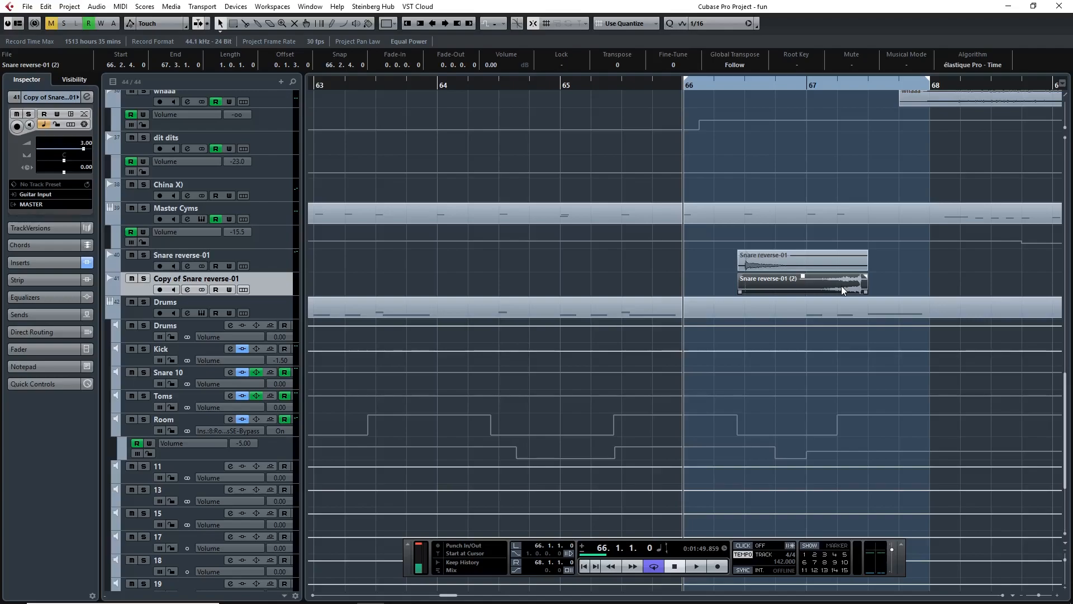
pyautogui.moveTo(843, 289); pyautogui.dragTo(733, 296)
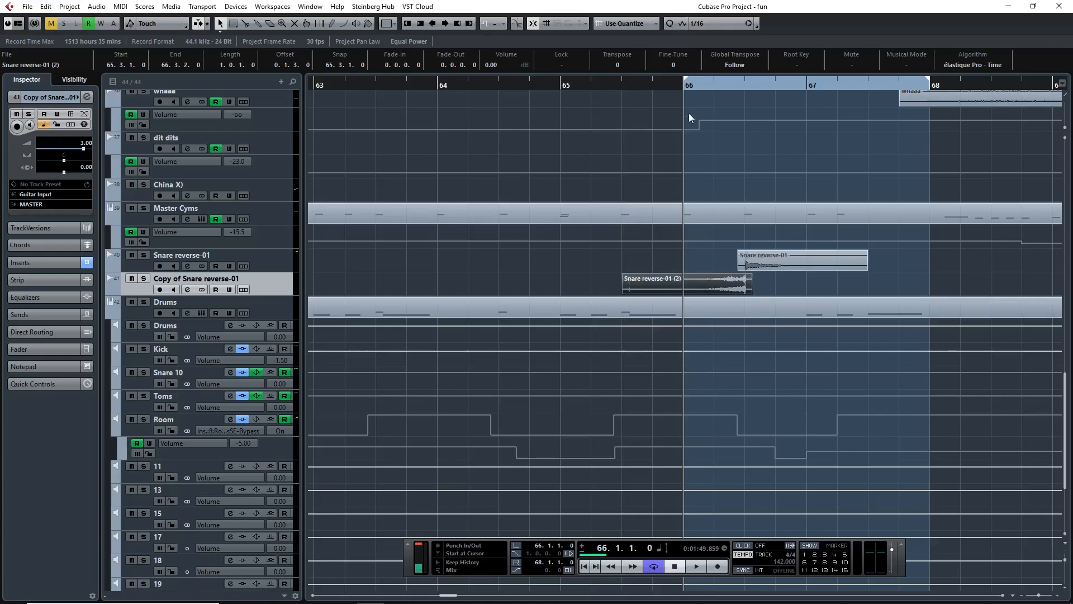
# Extend the loop range to bars 63 to 70 and audition the reversed snare leading into the original hit.
pyautogui.moveTo(686, 84); pyautogui.dragTo(350, 86)
pyautogui.click(350, 87)
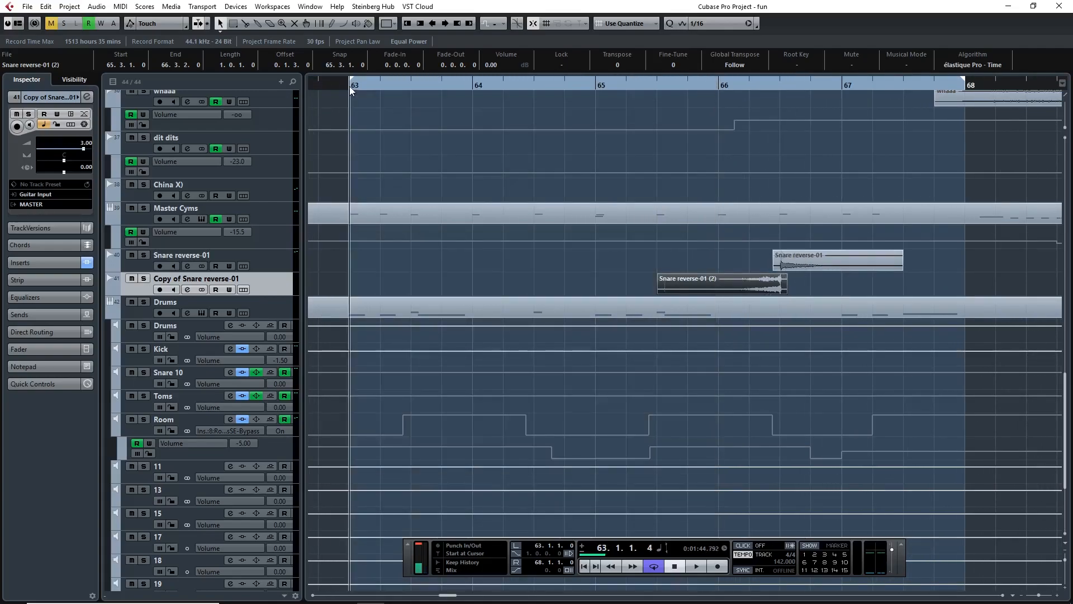
pyautogui.press('space')
pyautogui.press('g')
pyautogui.press('g')
pyautogui.press('g')
pyautogui.press('g')
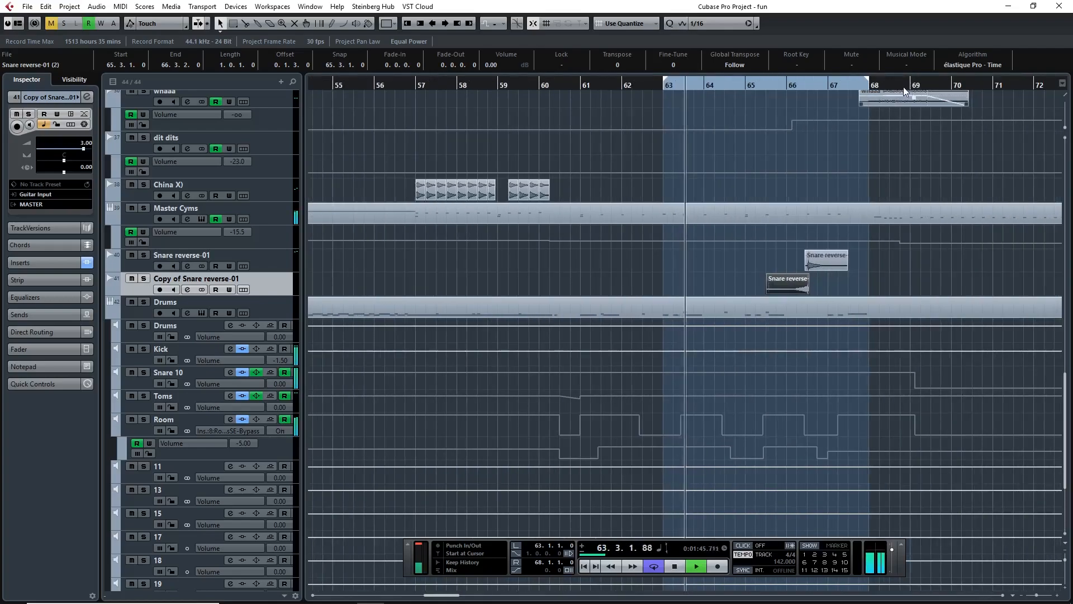
pyautogui.moveTo(871, 83); pyautogui.dragTo(951, 95)
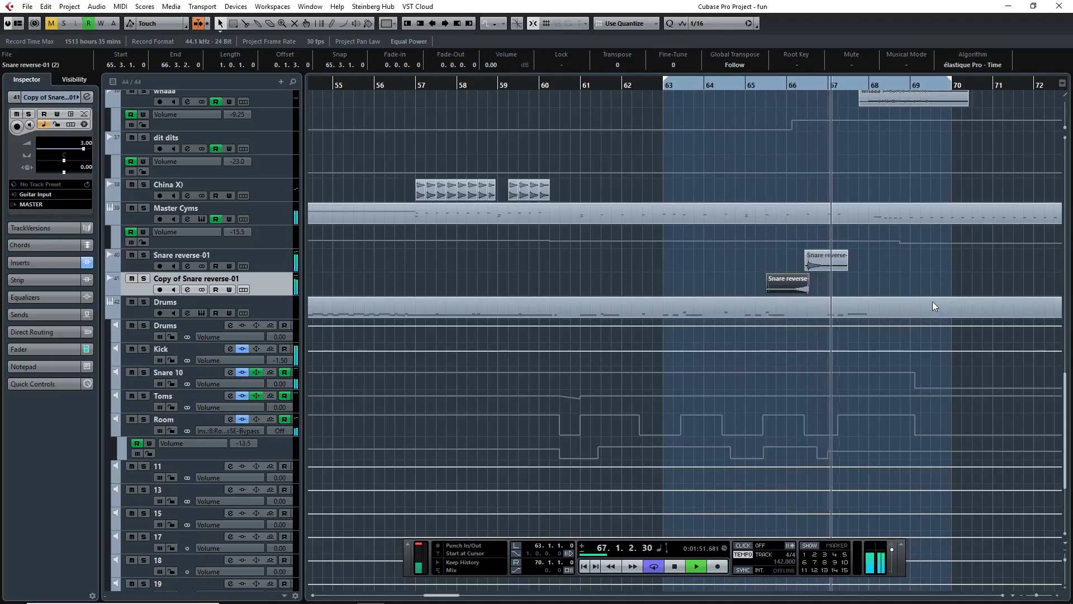
pyautogui.press('space')
# Place the playhead at 66.3.1 and examine closely how the reversed snare's end lines up with the original hit.
pyautogui.press('h')
pyautogui.press('h')
pyautogui.press('h')
pyautogui.press('h')
pyautogui.press('h')
pyautogui.press('h')
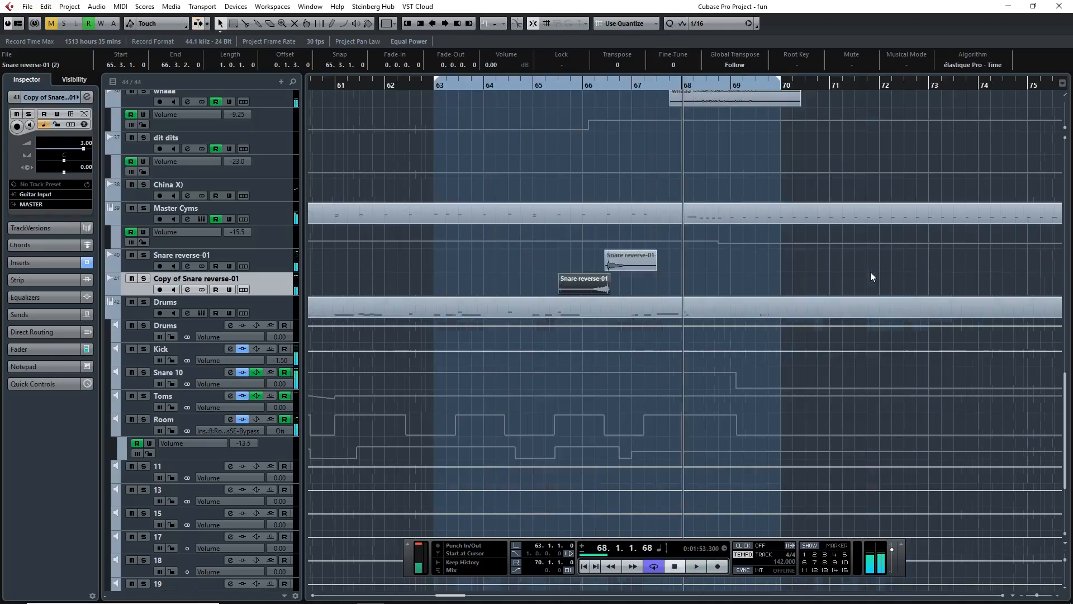
pyautogui.press('h')
pyautogui.click(412, 83)
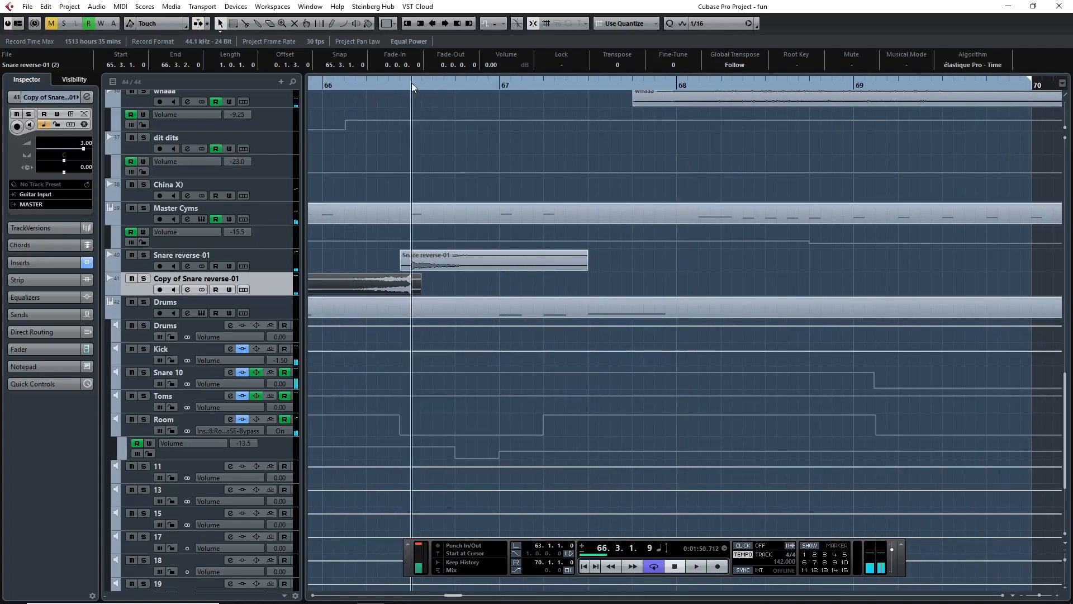
pyautogui.press('h')
pyautogui.press('h')
pyautogui.press('h')
pyautogui.press('h')
pyautogui.press('h')
pyautogui.press('h')
pyautogui.press('h')
pyautogui.press('h')
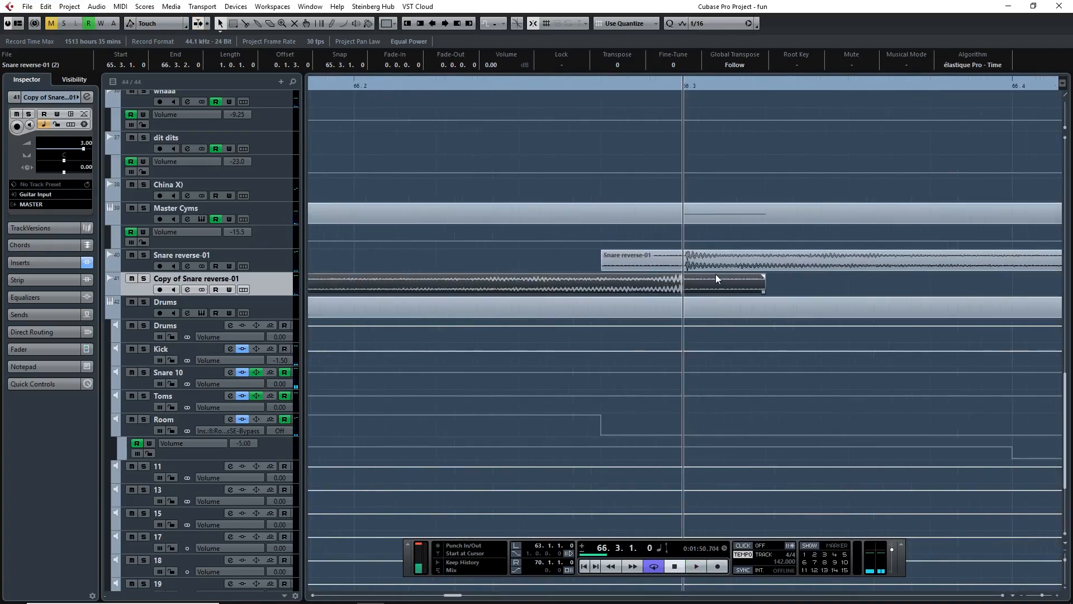
pyautogui.press('h')
pyautogui.press('h')
pyautogui.press('h')
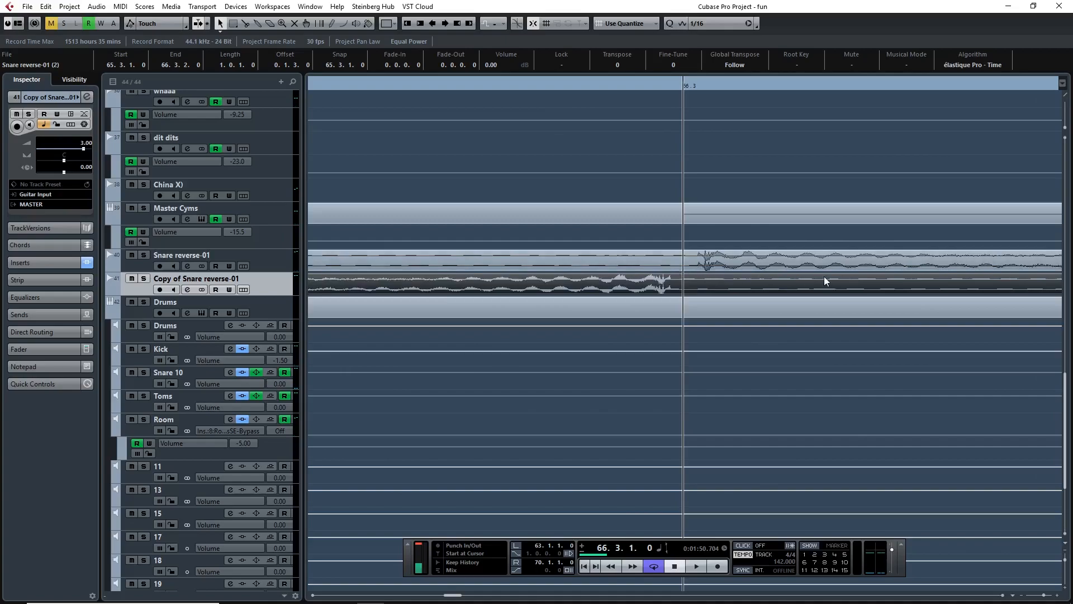
# Try trimming the reversed event's silent tail and shifting it to start at 65.3.1.5, audition it, and undo both edits.
pyautogui.press('g')
pyautogui.press('g')
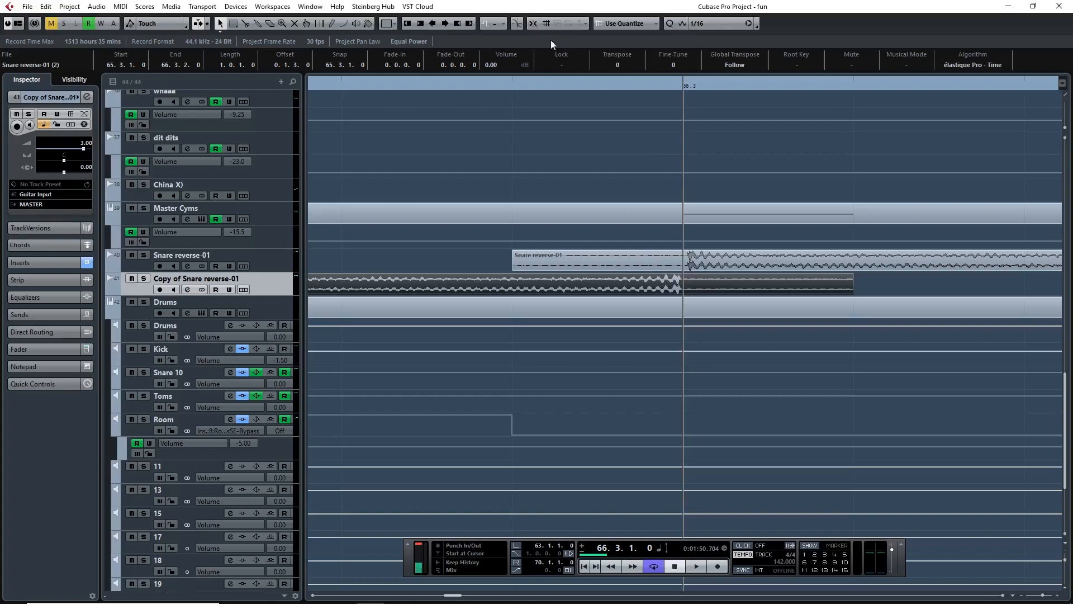
pyautogui.moveTo(847, 292); pyautogui.dragTo(674, 290)
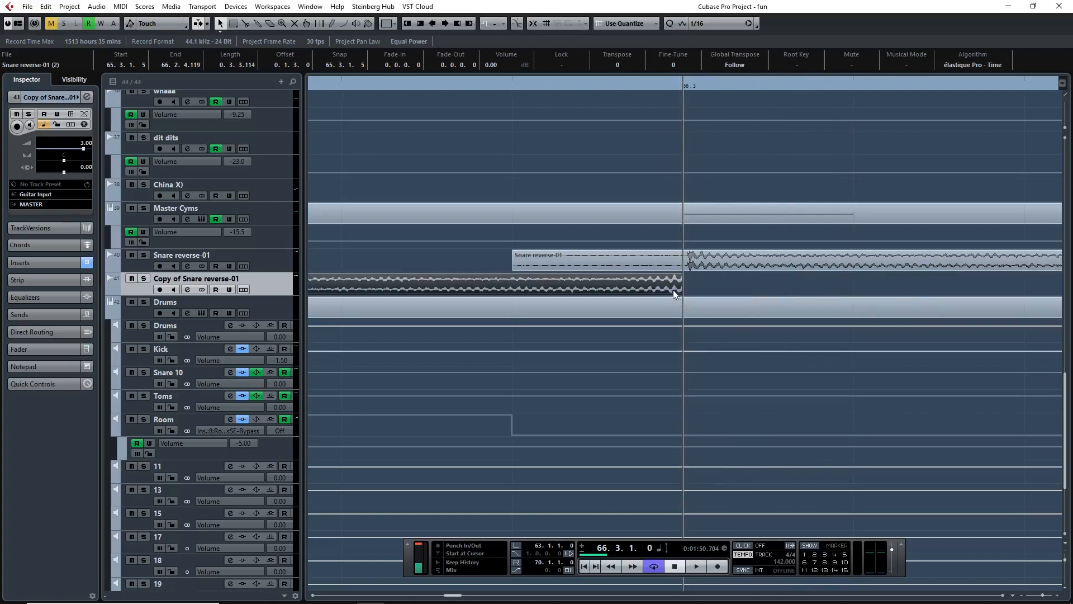
pyautogui.press('g')
pyautogui.press('g')
pyautogui.press('g')
pyautogui.press('g')
pyautogui.press('g')
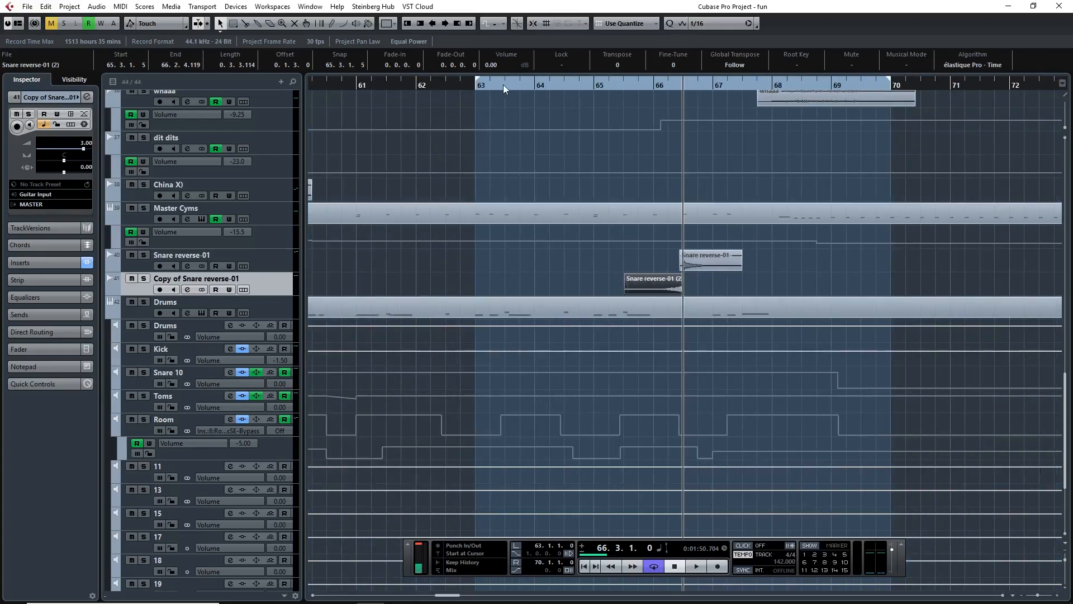
pyautogui.click(475, 88)
pyautogui.press('space')
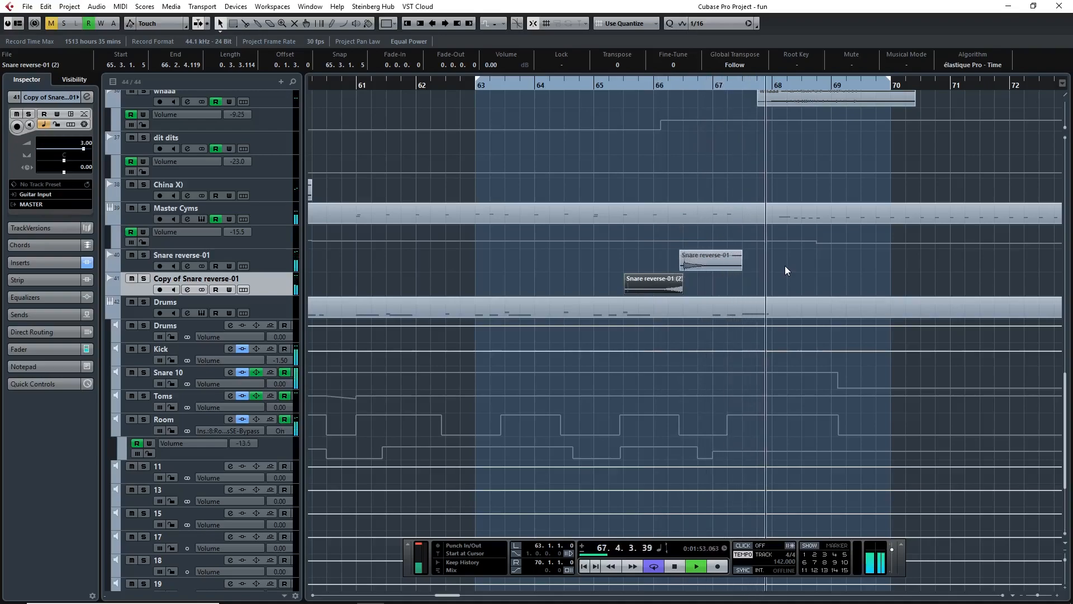
pyautogui.hotkey('ctrl', 'z')
pyautogui.hotkey('ctrl', 'z')
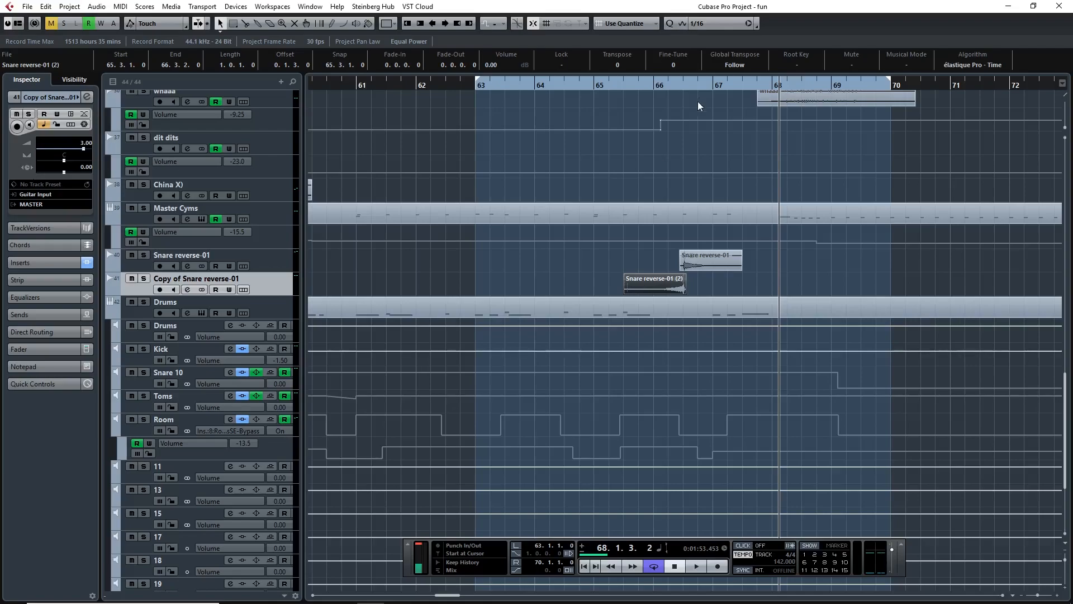
# Set the Copy of Snare reverse-01 track's delay to 0.05 while checking its alignment with the original hit at 66.3.1.
pyautogui.click(683, 83)
pyautogui.press('h')
pyautogui.press('h')
pyautogui.press('h')
pyautogui.press('h')
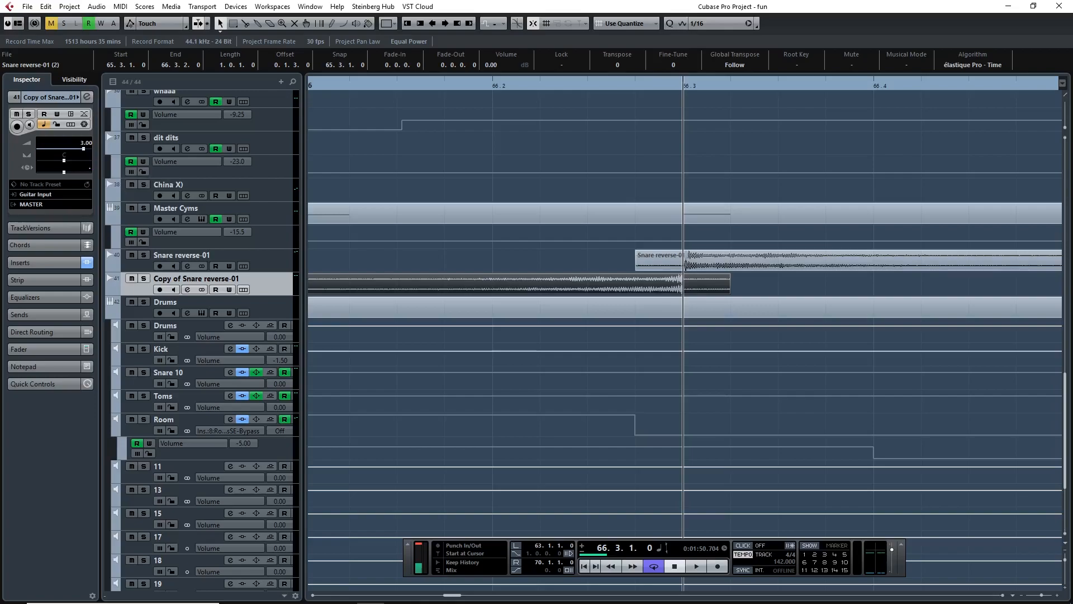
pyautogui.write('5')
pyautogui.press('Return')
# Audition the delayed reverse snare against the original hit, starting playback late in bar 63.
pyautogui.press('g')
pyautogui.press('g')
pyautogui.press('g')
pyautogui.press('g')
pyautogui.press('g')
pyautogui.press('g')
pyautogui.press('g')
pyautogui.press('g')
pyautogui.press('g')
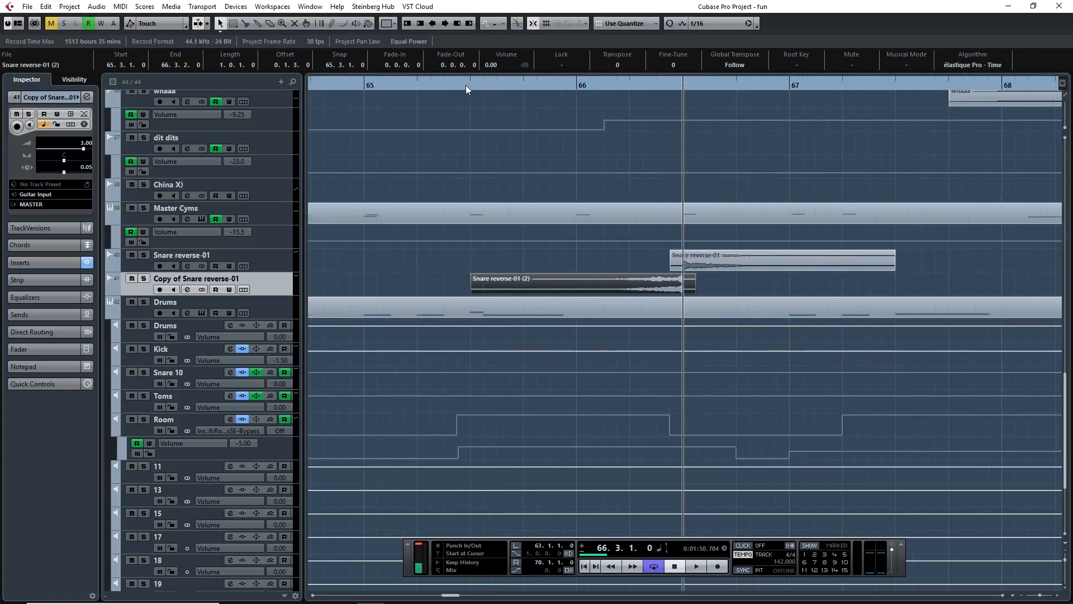
pyautogui.press('g')
pyautogui.press('g')
pyautogui.click(408, 82)
pyautogui.press('space')
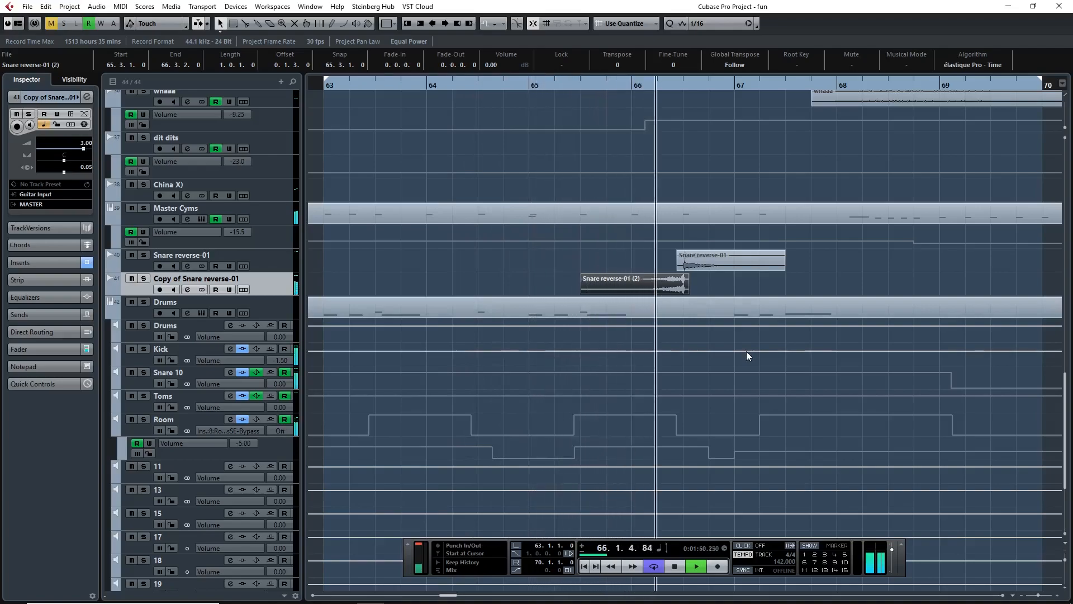
pyautogui.press('space')
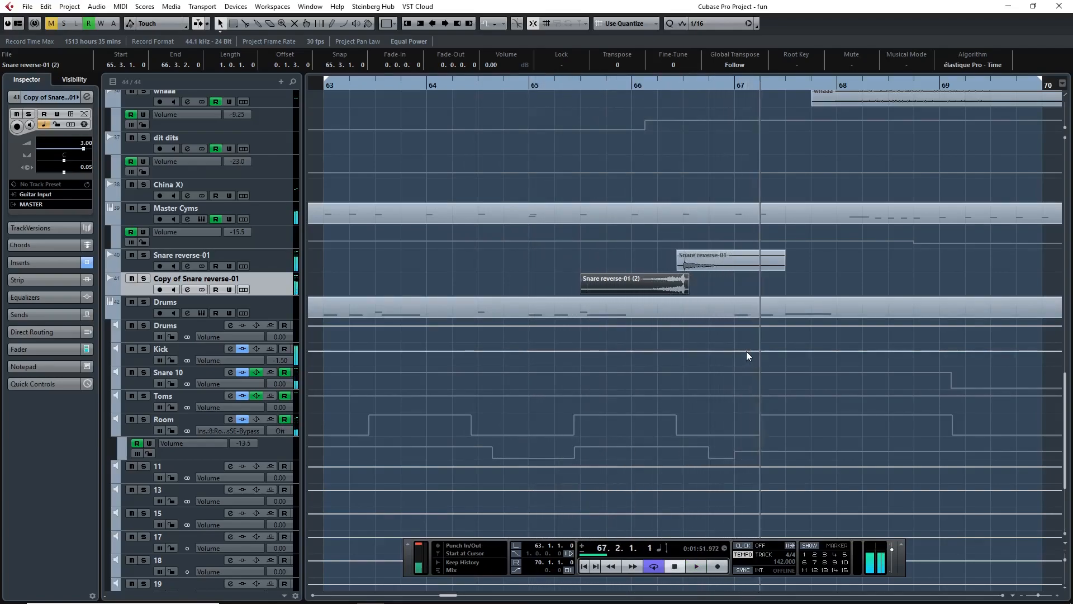
# Set the Copy of Snare reverse-01 track's delay to 0.10, audition it from bar 63, and return to the loop start.
pyautogui.write('0.1')
pyautogui.press('Return')
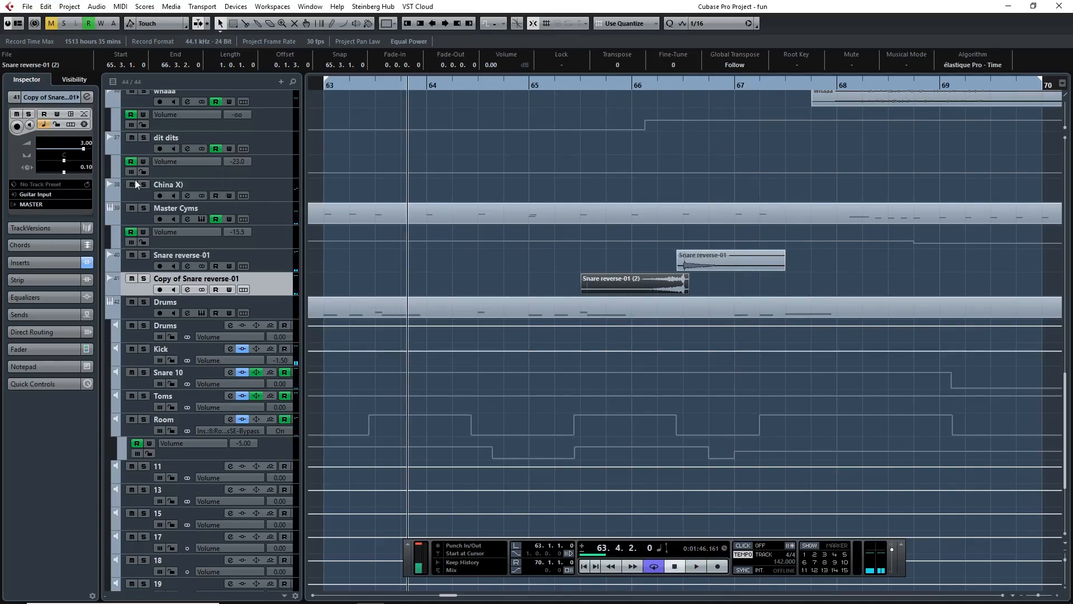
pyautogui.click(322, 86)
pyautogui.press('space')
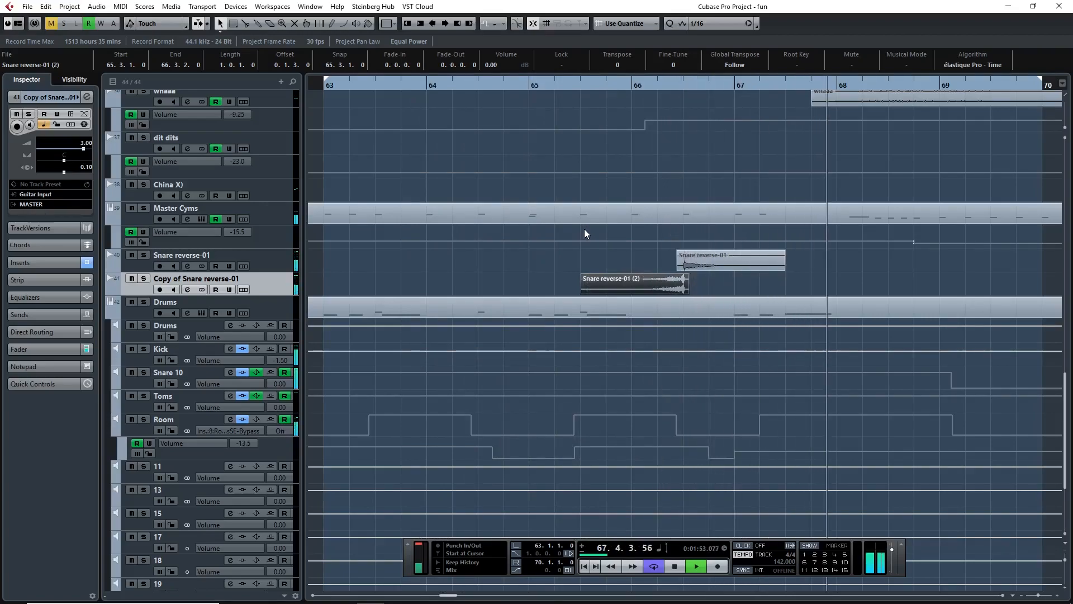
pyautogui.press('space')
pyautogui.press('KP_1')
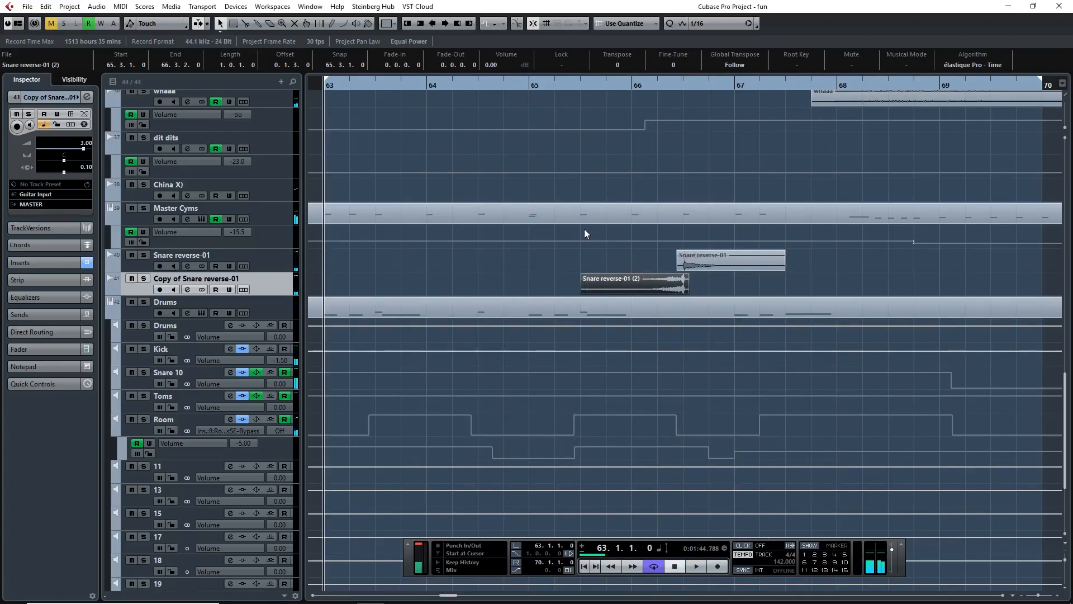